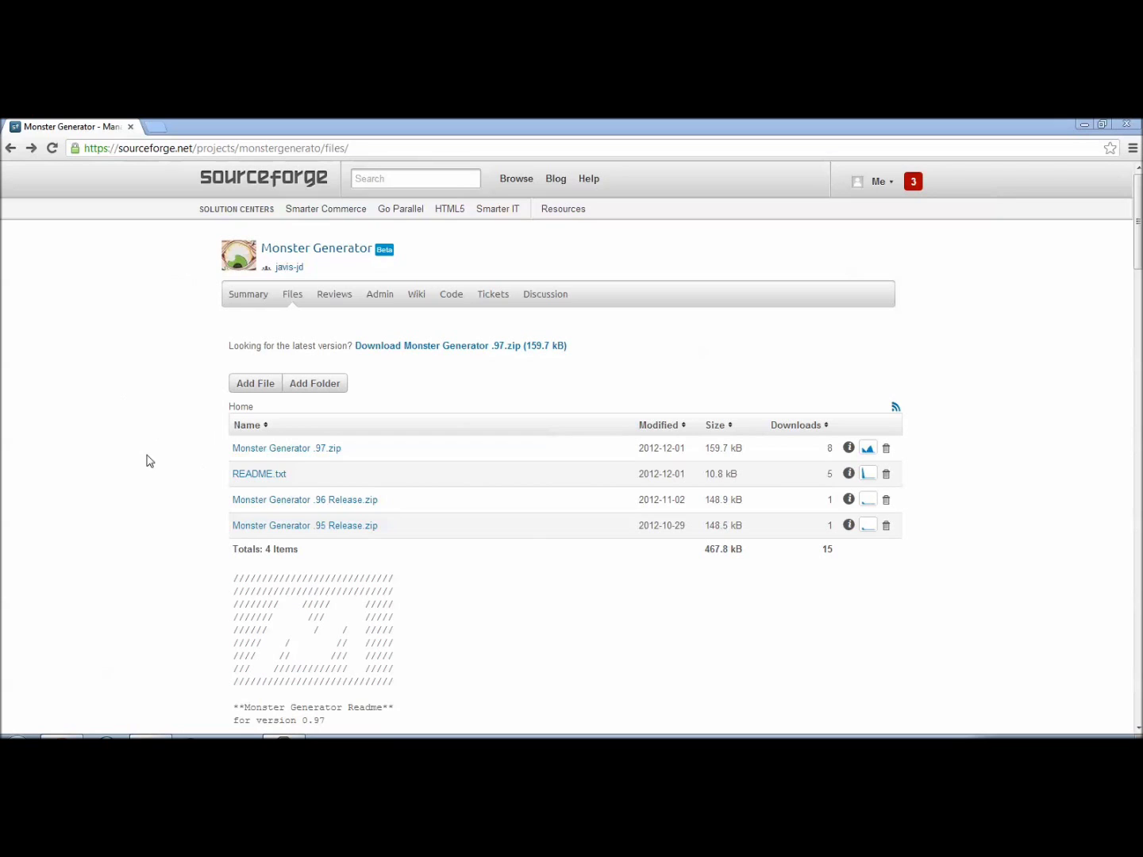
Download Monster Generator .97.zip from the SourceForge files page and open the Downloads folder in Windows Explorer
left_click(289, 451)
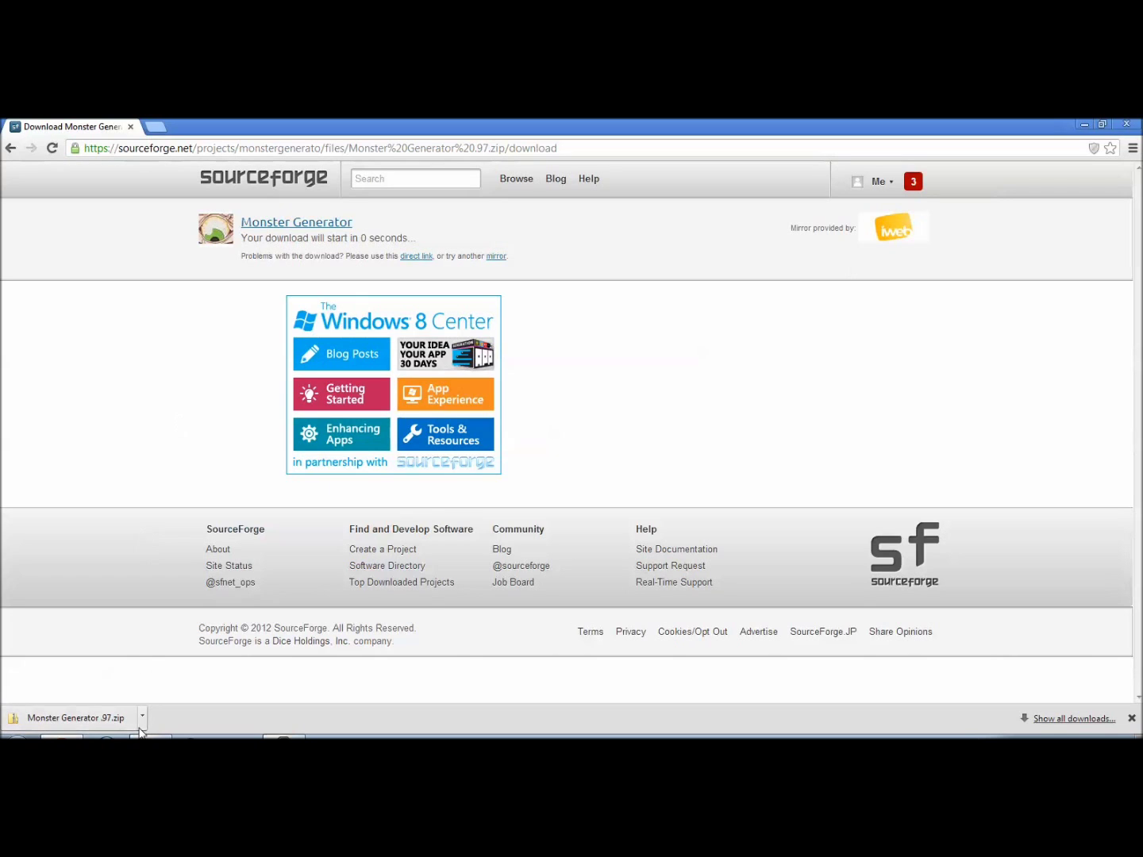
key("super")
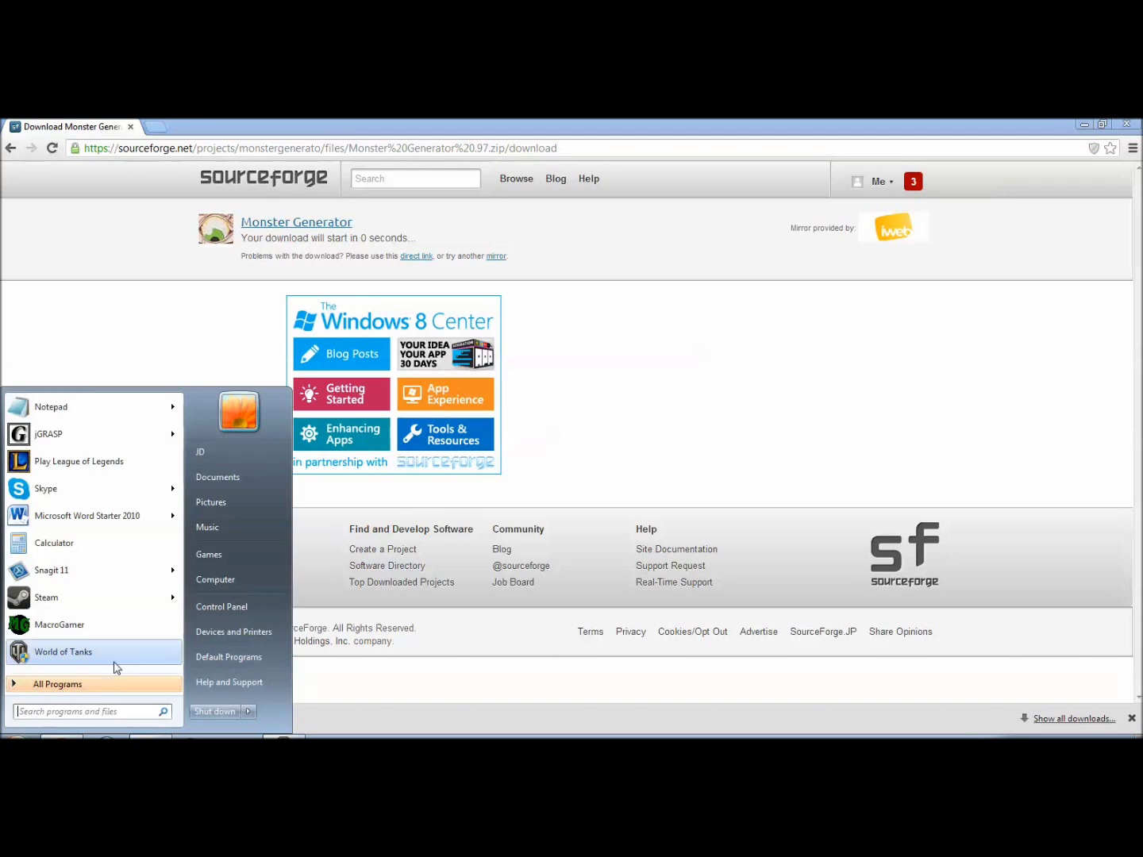
left_click(231, 582)
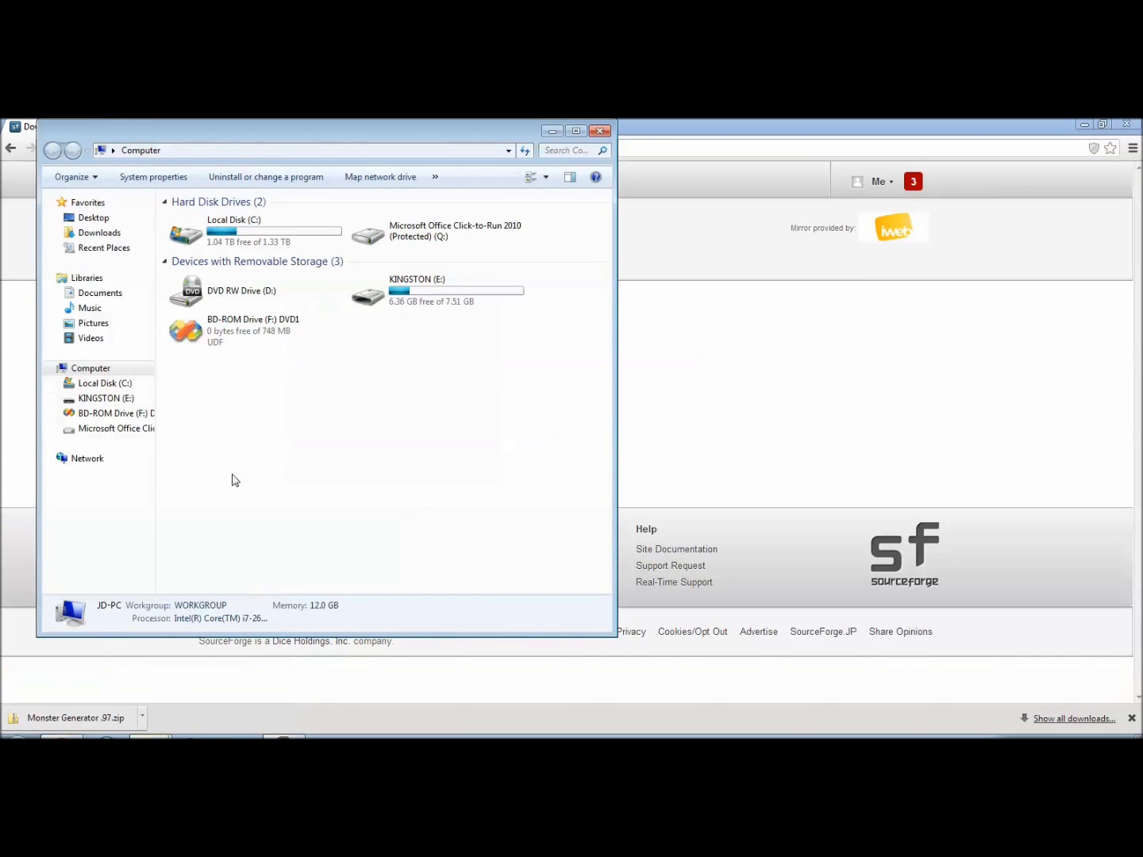
left_click(90, 235)
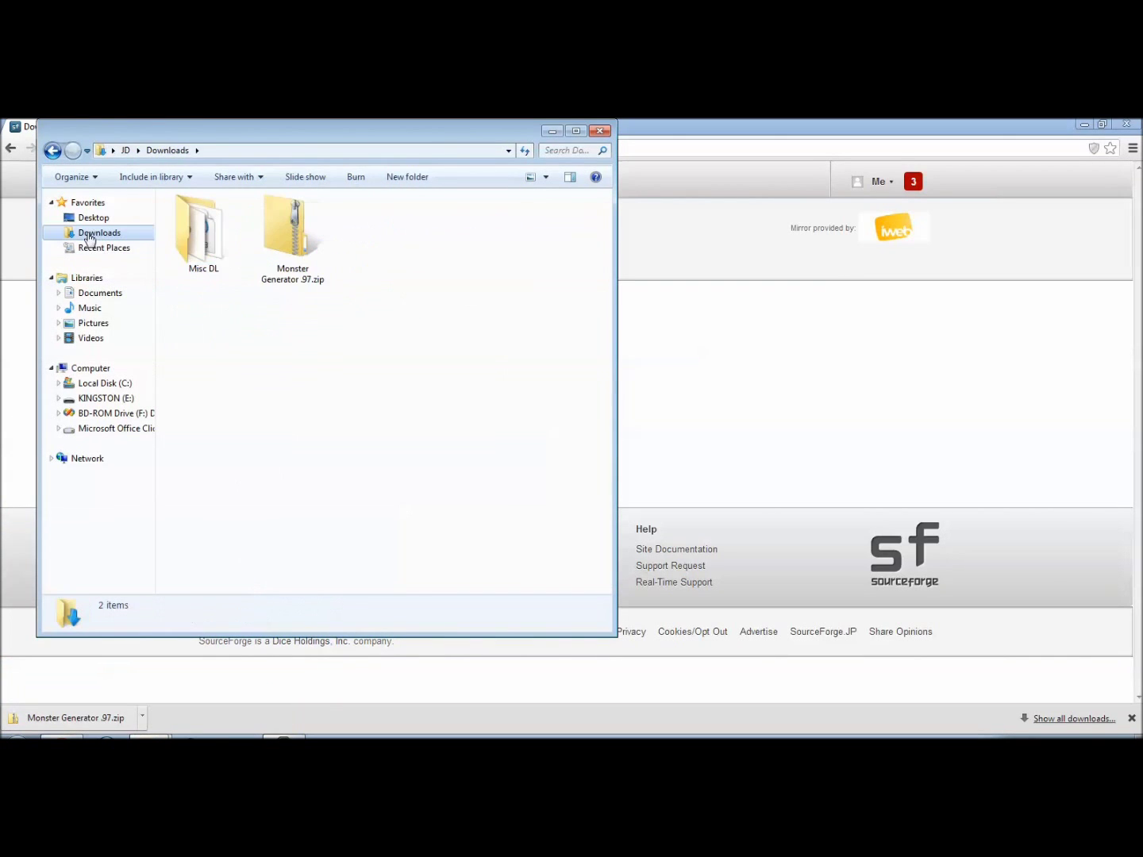
Extract Monster Generator .97.zip to the suggested folder in Downloads
left_click(289, 265)
right_click(289, 265)
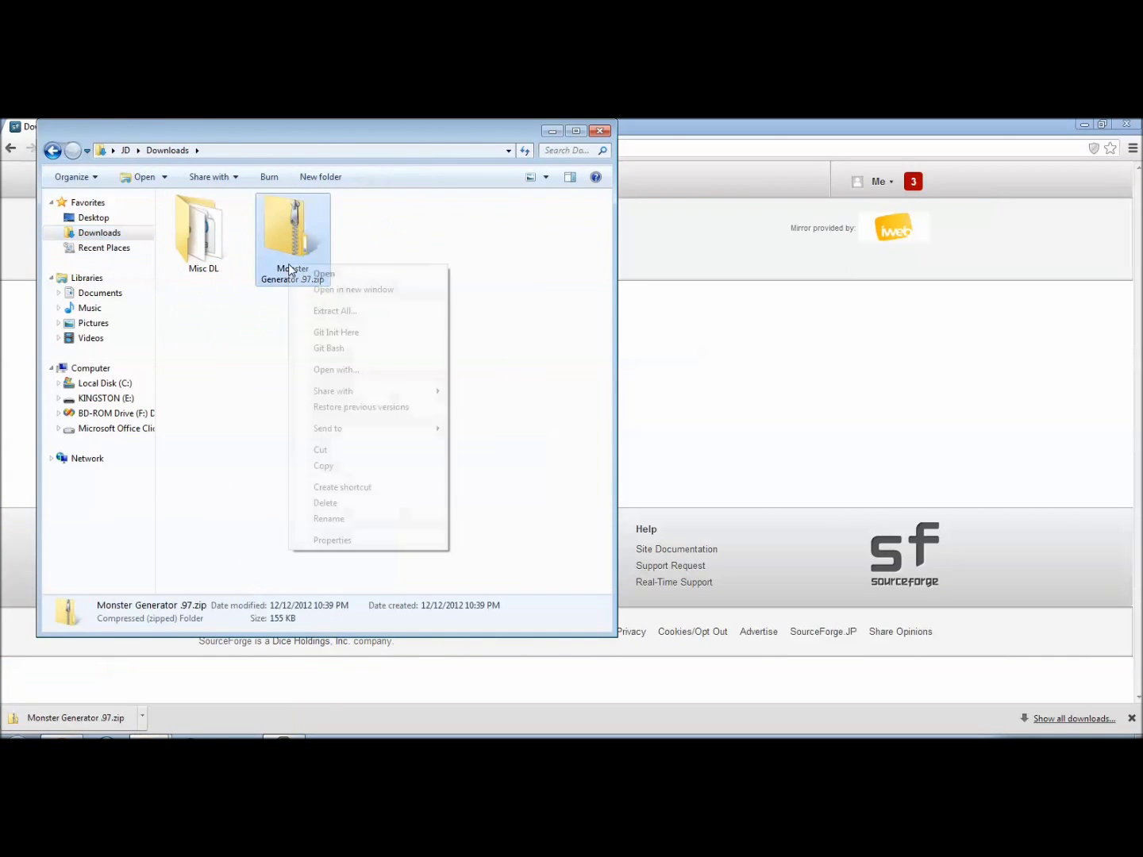
left_click(349, 312)
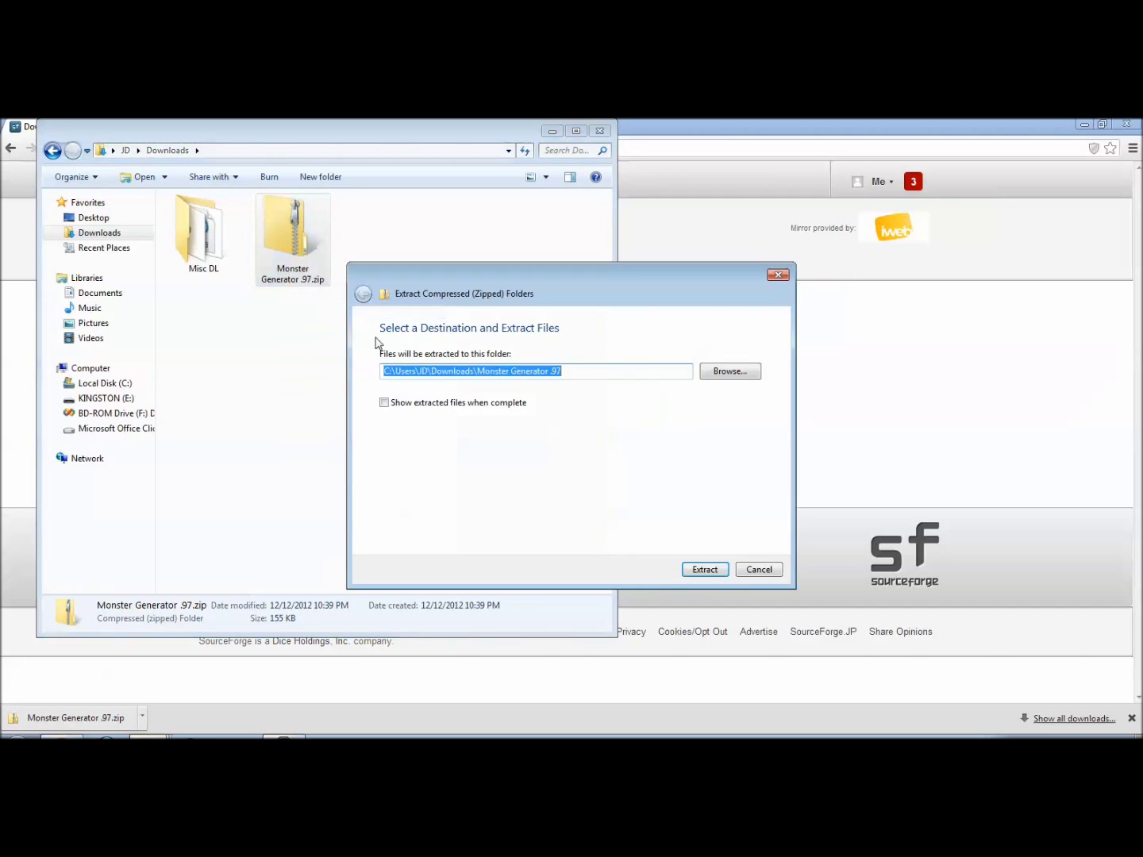
left_click(696, 575)
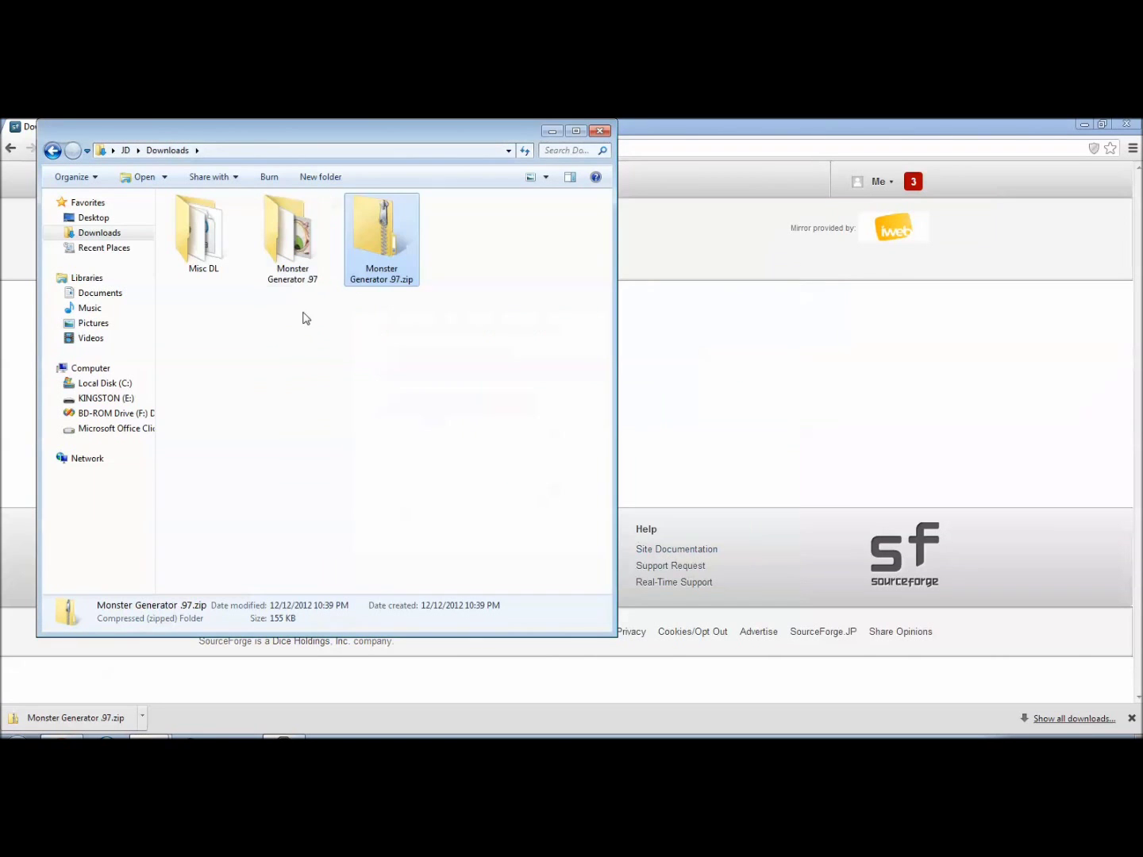
Open the extracted Monster Generator .97 folder and launch Monster Generator .97.jar
left_click(288, 254)
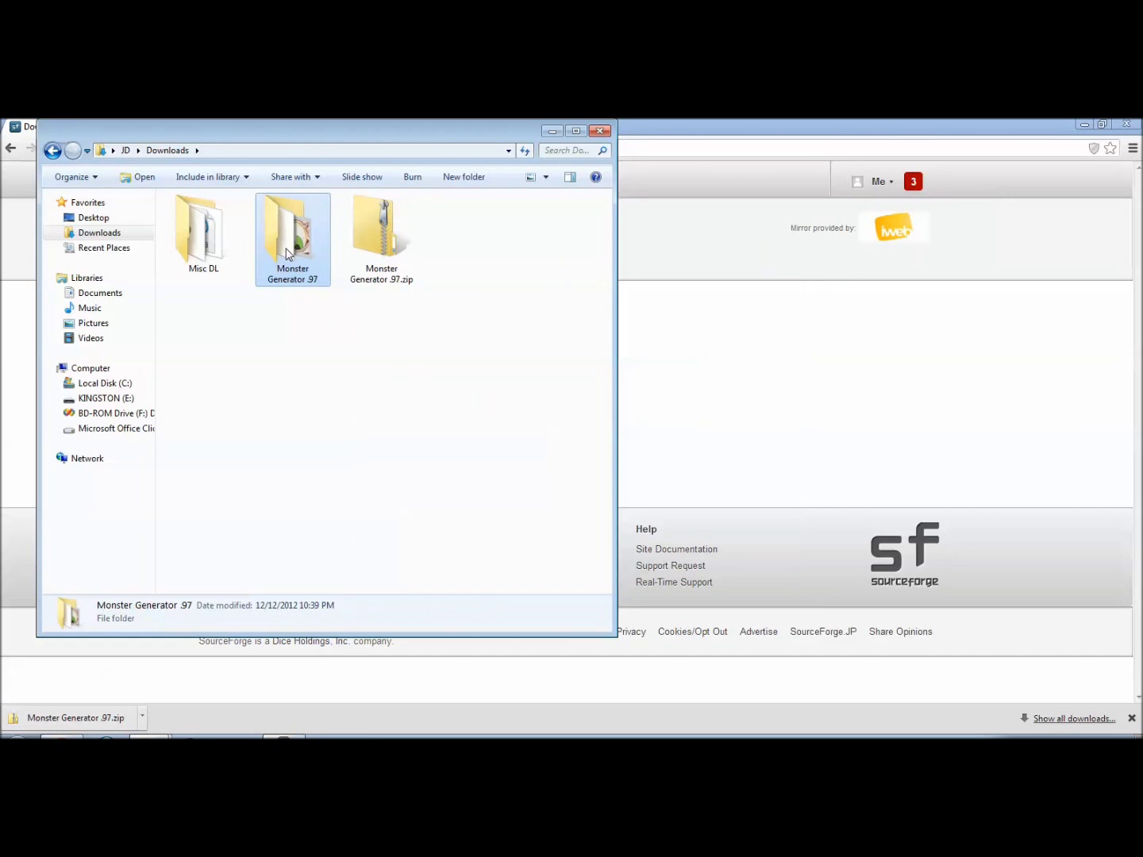
double_click(288, 254)
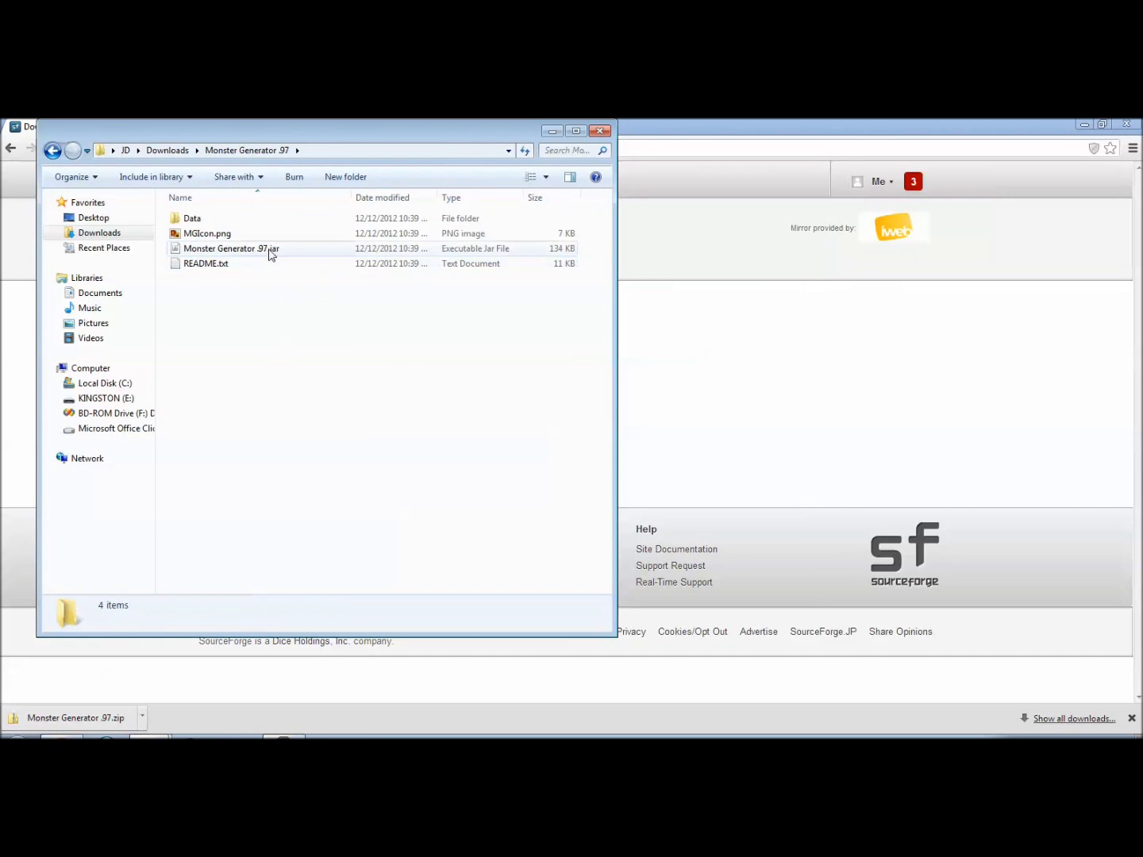
left_click(272, 248)
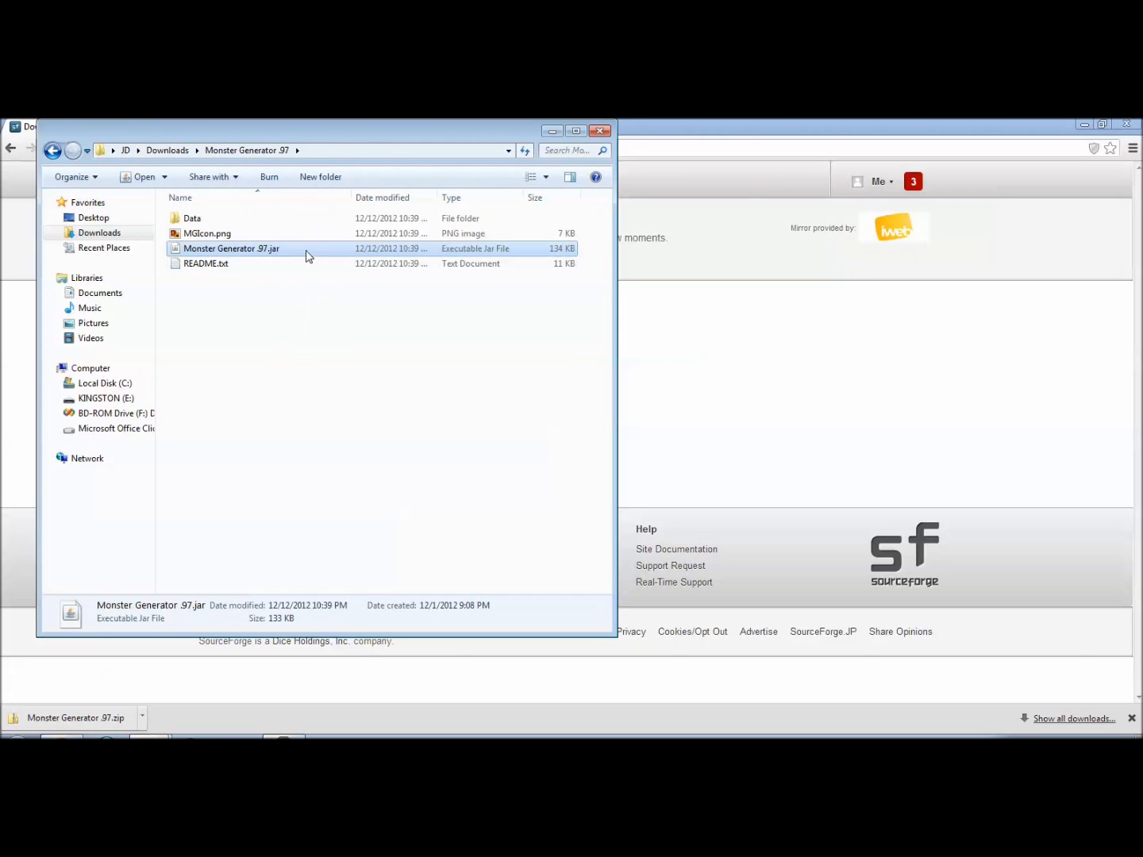
double_click(308, 252)
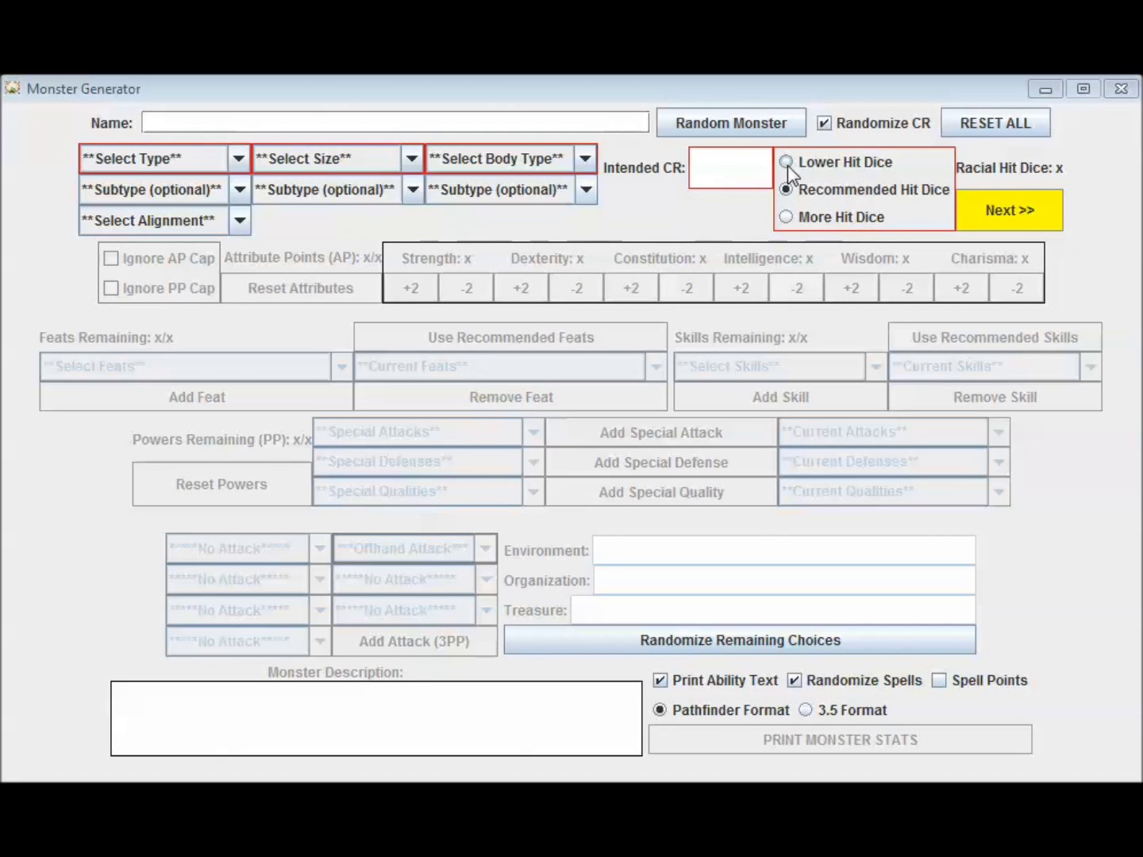
Name the monster Wisened Yetrax
left_click(169, 123)
type("Wi")
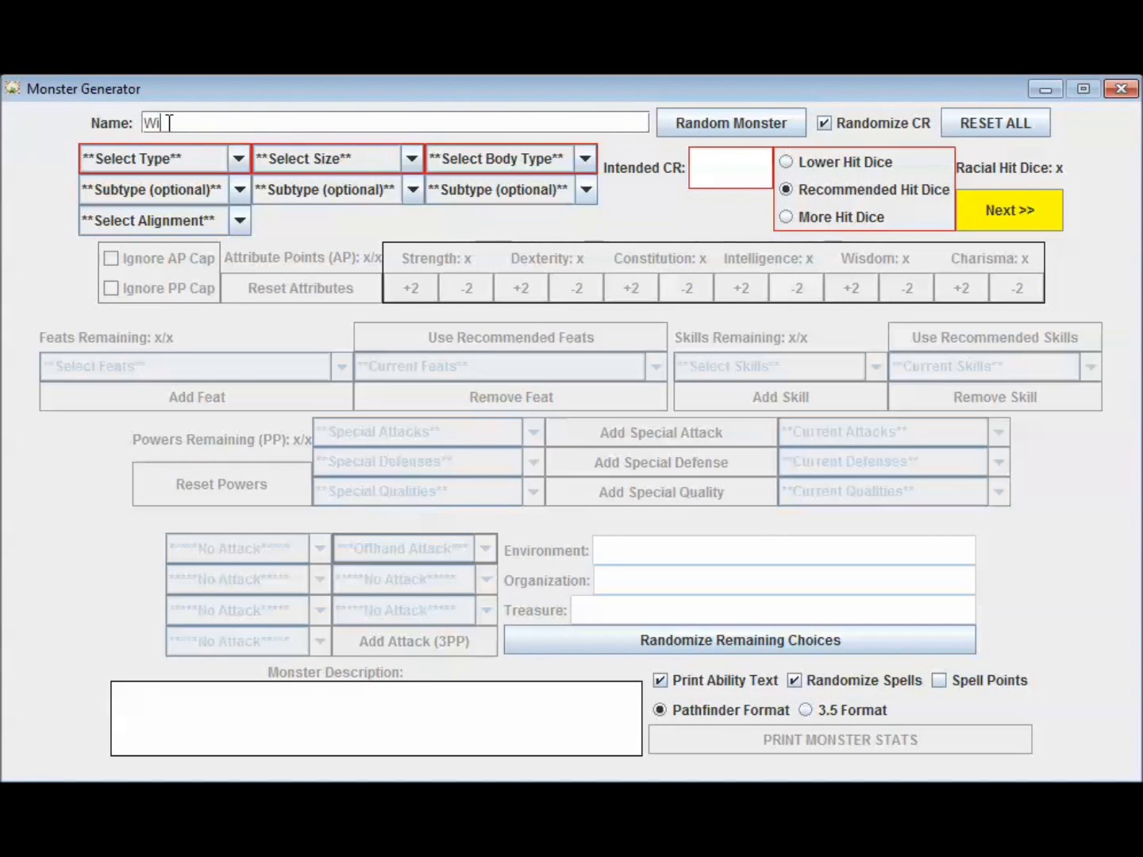
type("sened Yeti")
type("ax")
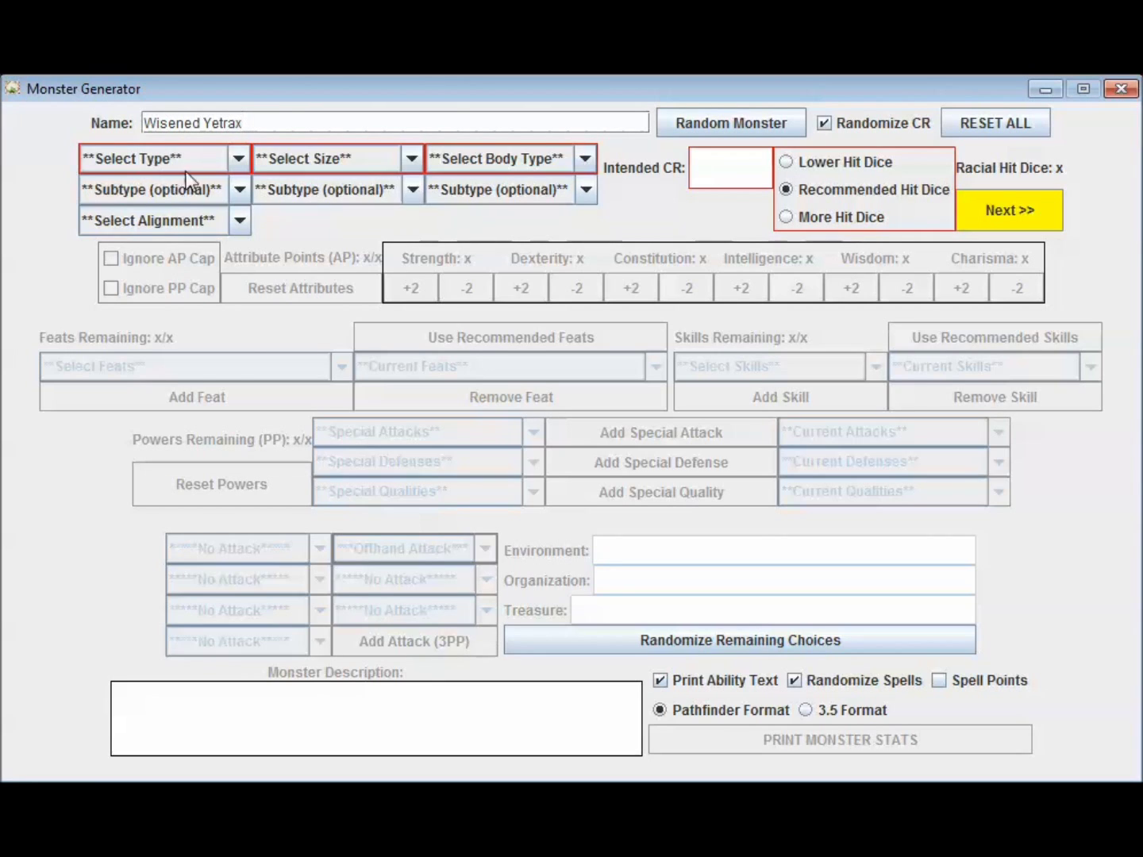
Define the monster as a Magical Beast with a Serpentine body type and Large size
left_click(210, 160)
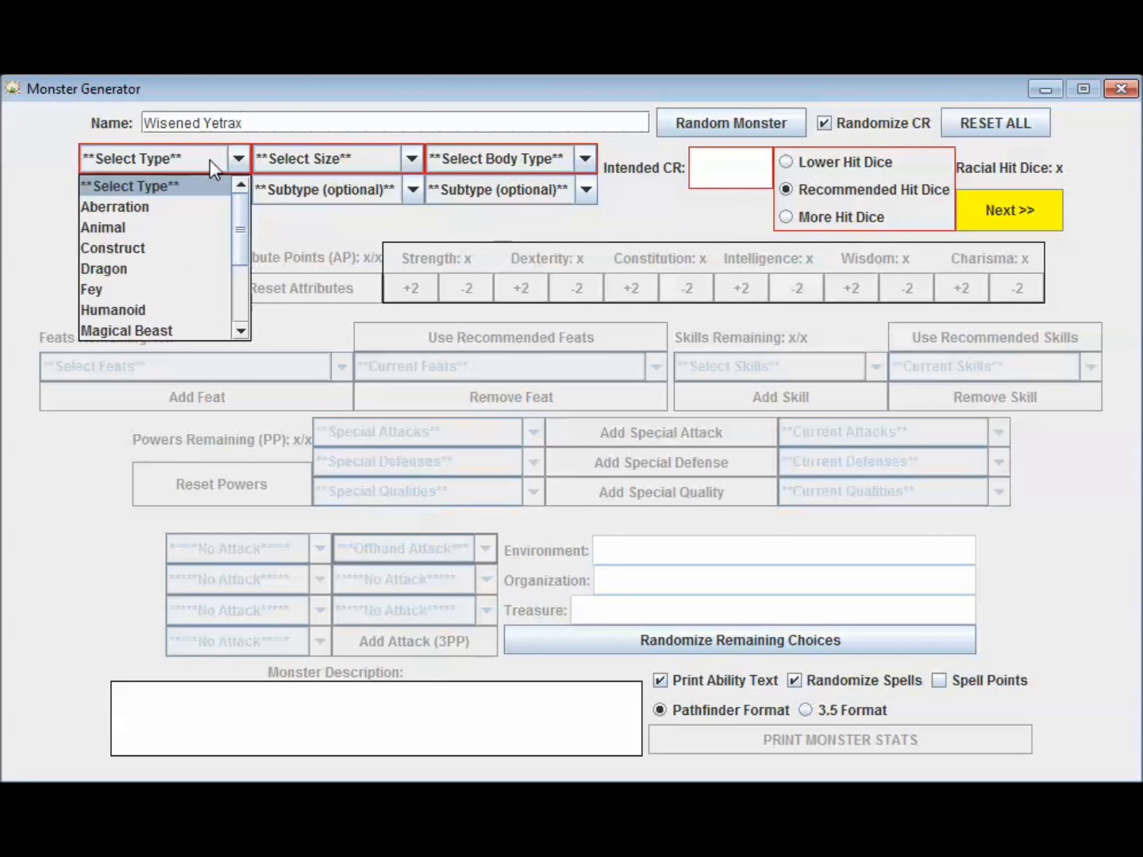
left_click(150, 337)
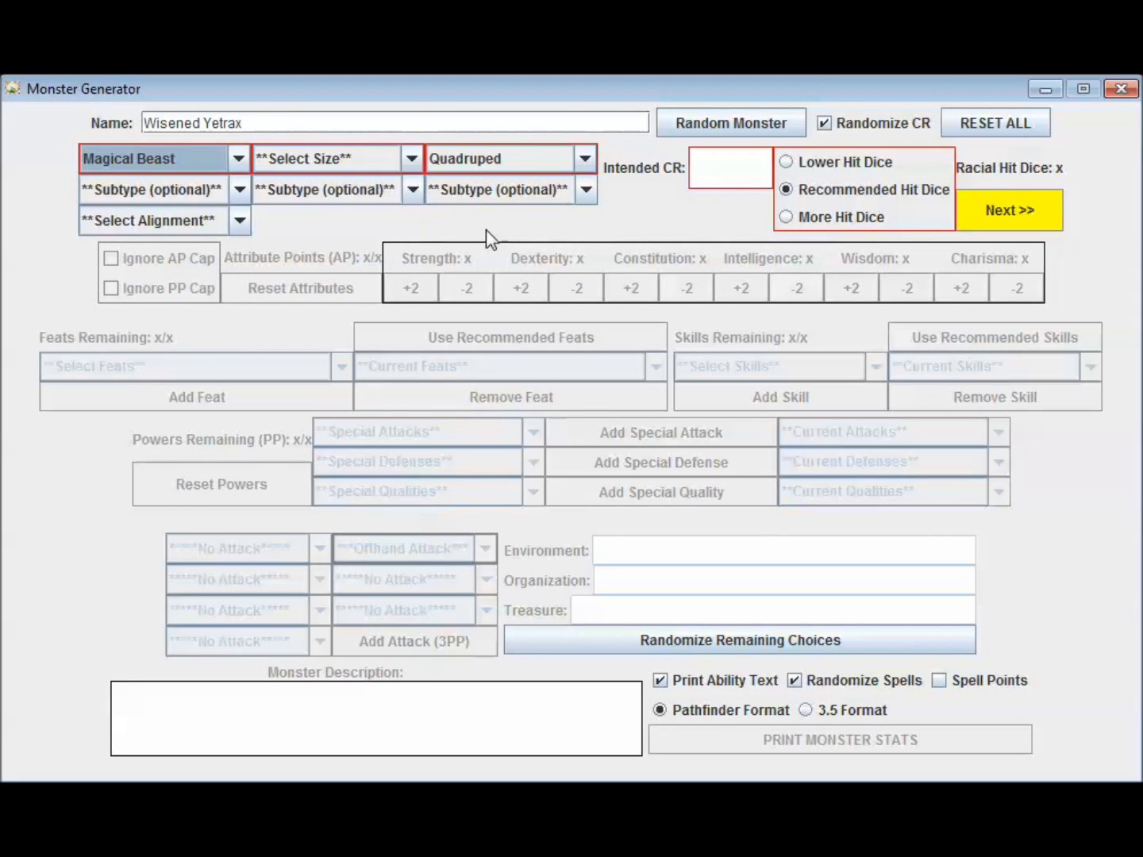
left_click(584, 159)
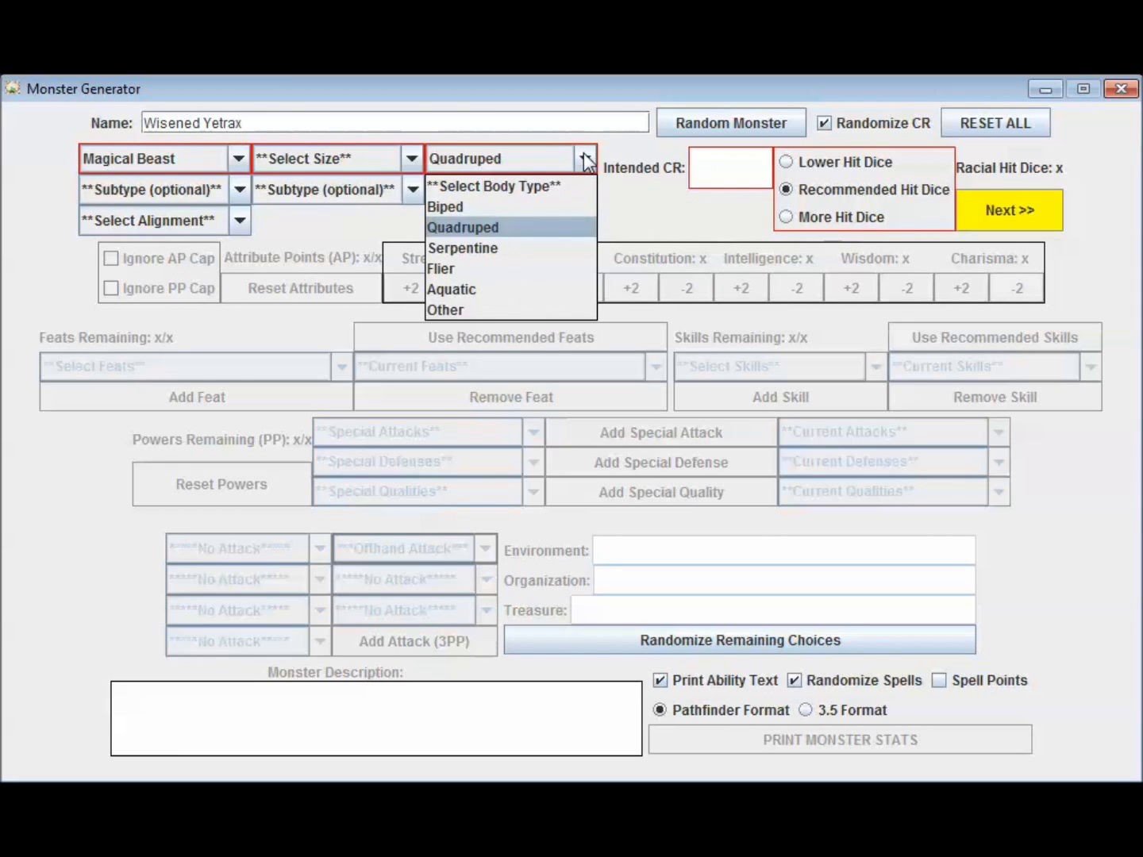
left_click(493, 248)
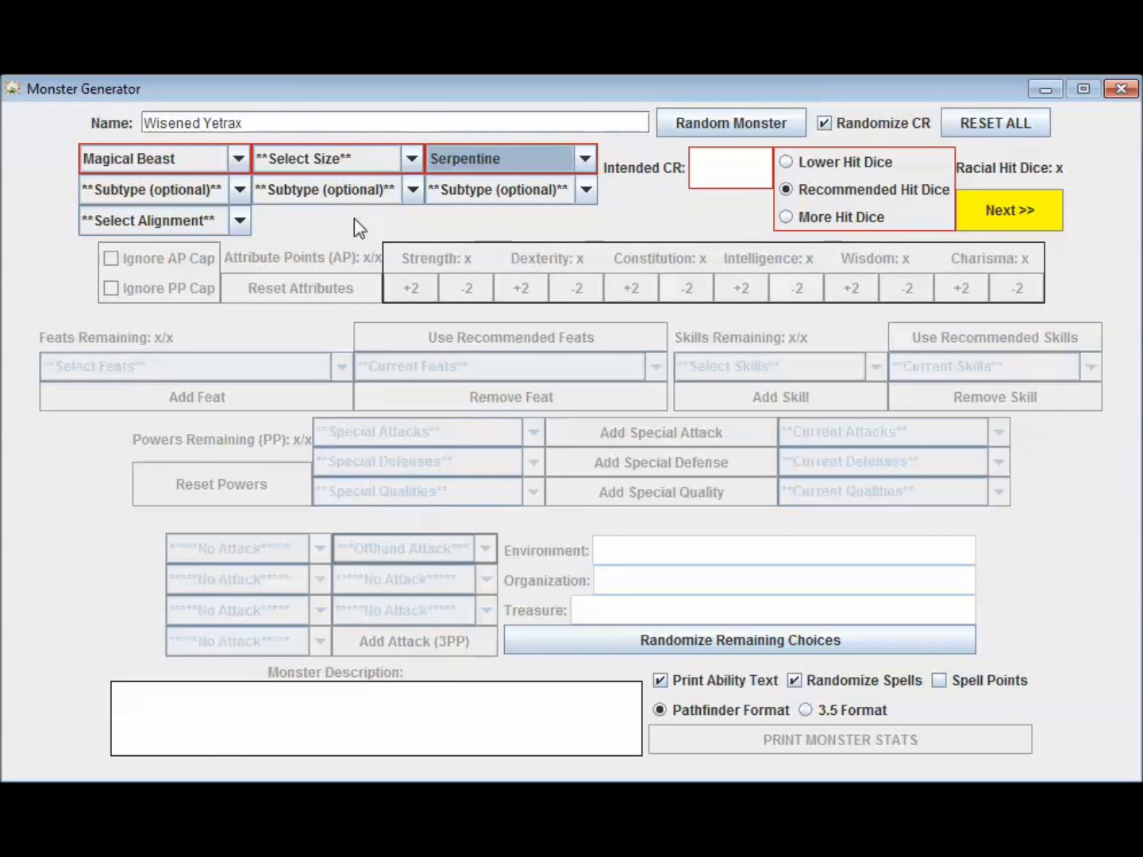
left_click(409, 159)
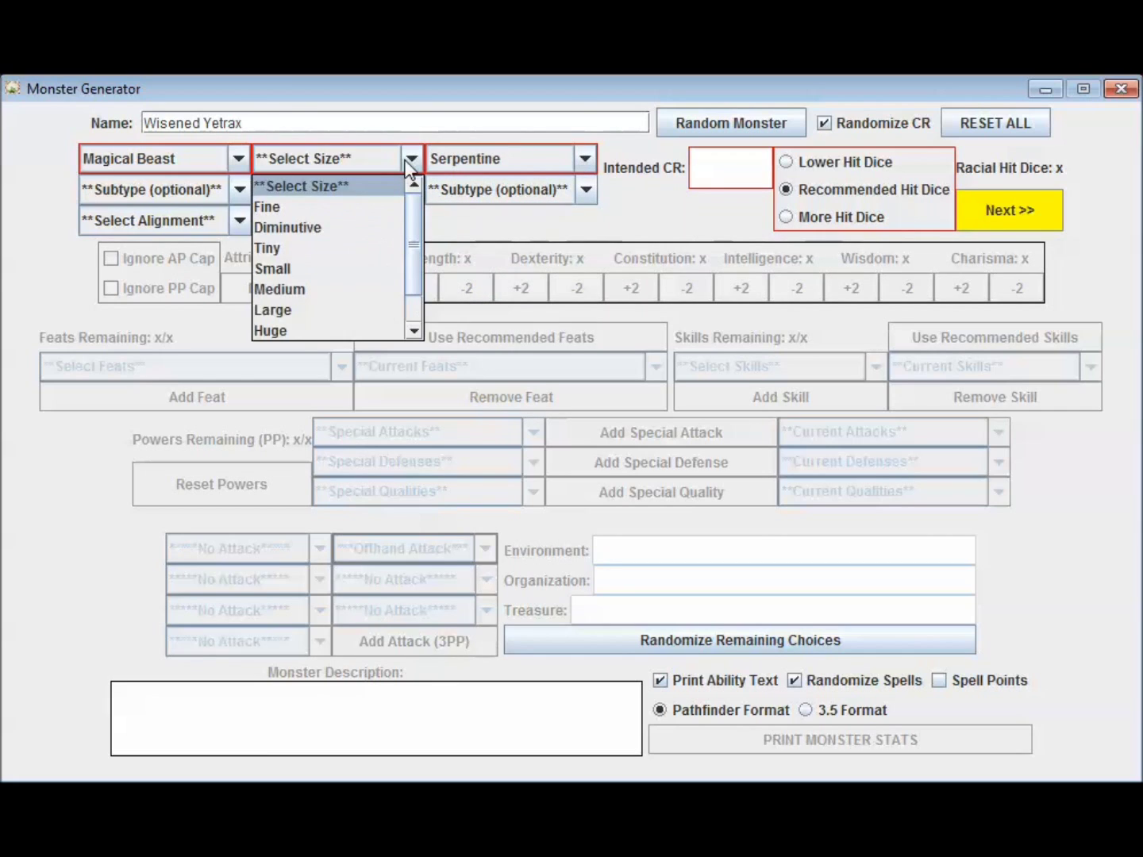
left_click(332, 308)
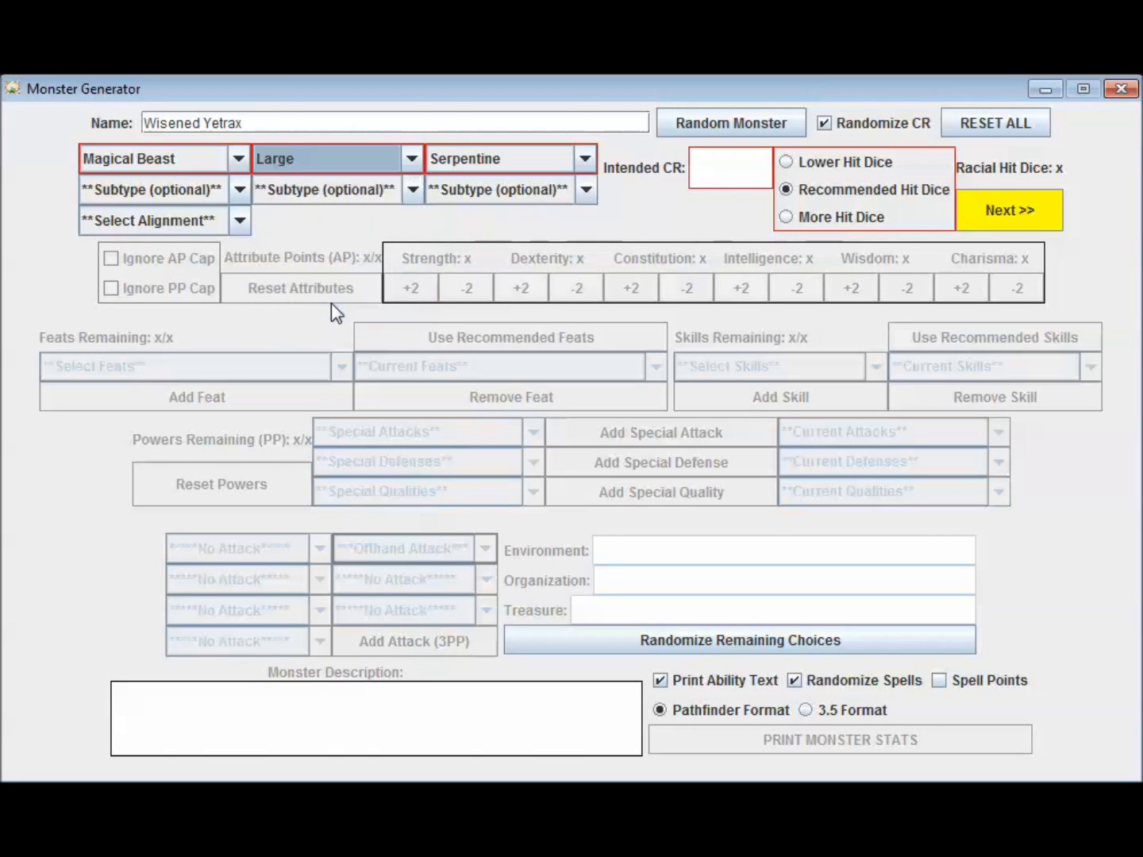
Give the monster the Elemental subtype as its first subtype and a Lawful Neutral alignment
left_click(220, 185)
scroll(173, 317, "down", 5)
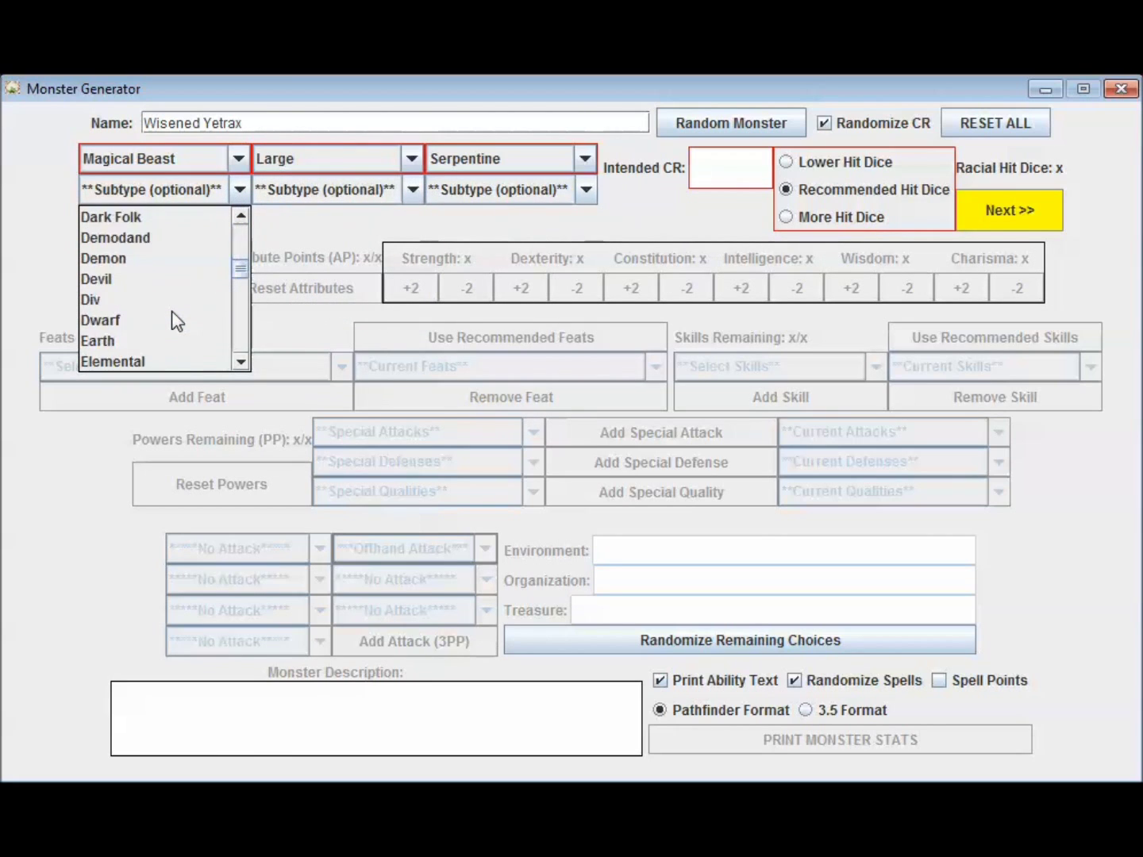
scroll(173, 320, "down", 1)
left_click(158, 299)
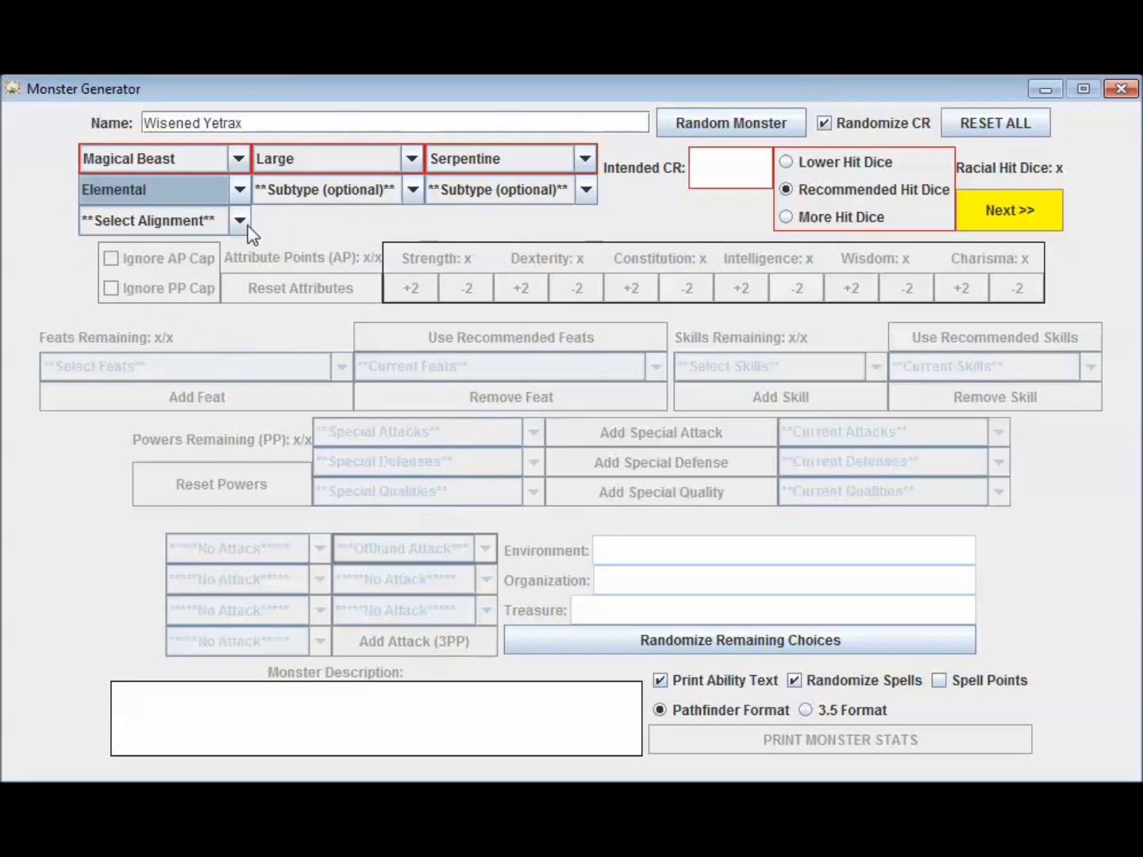
left_click(239, 221)
left_click(145, 330)
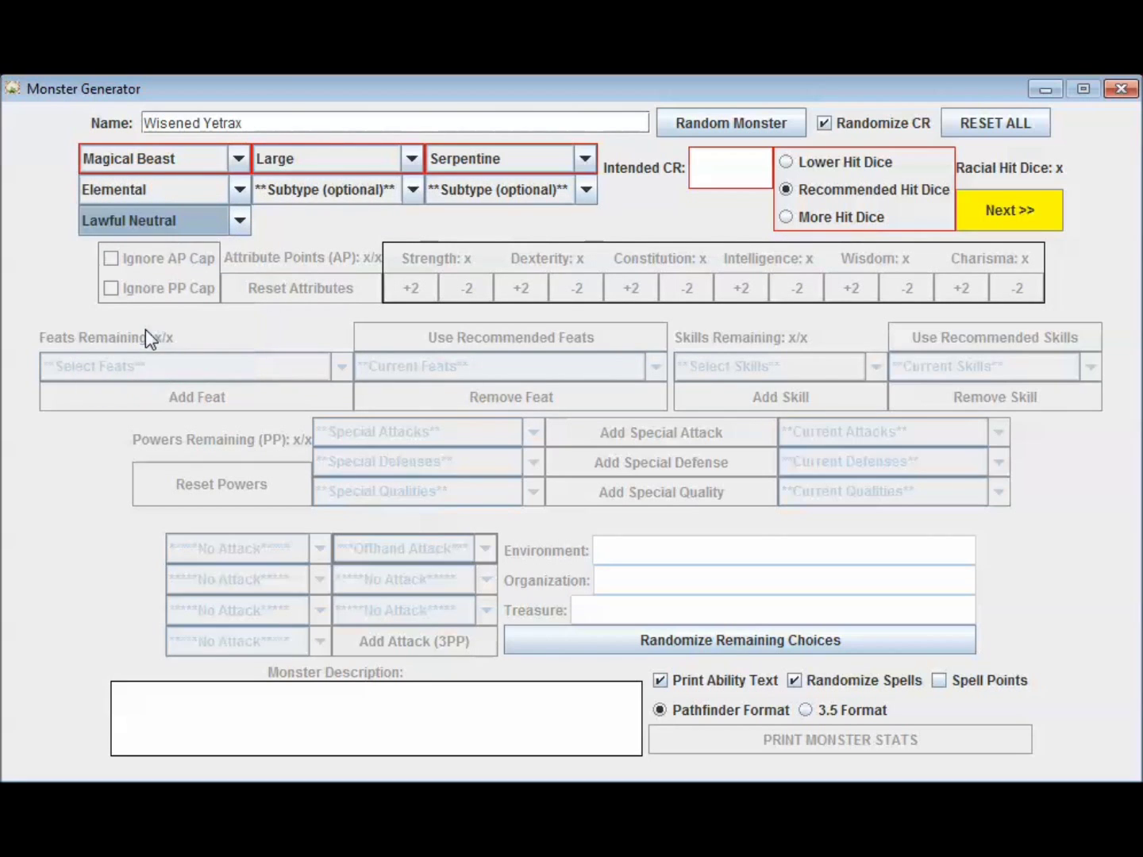
Set the intended CR to 10 with Recommended Hit Dice and proceed to the attribute and ability choices
left_click(735, 168)
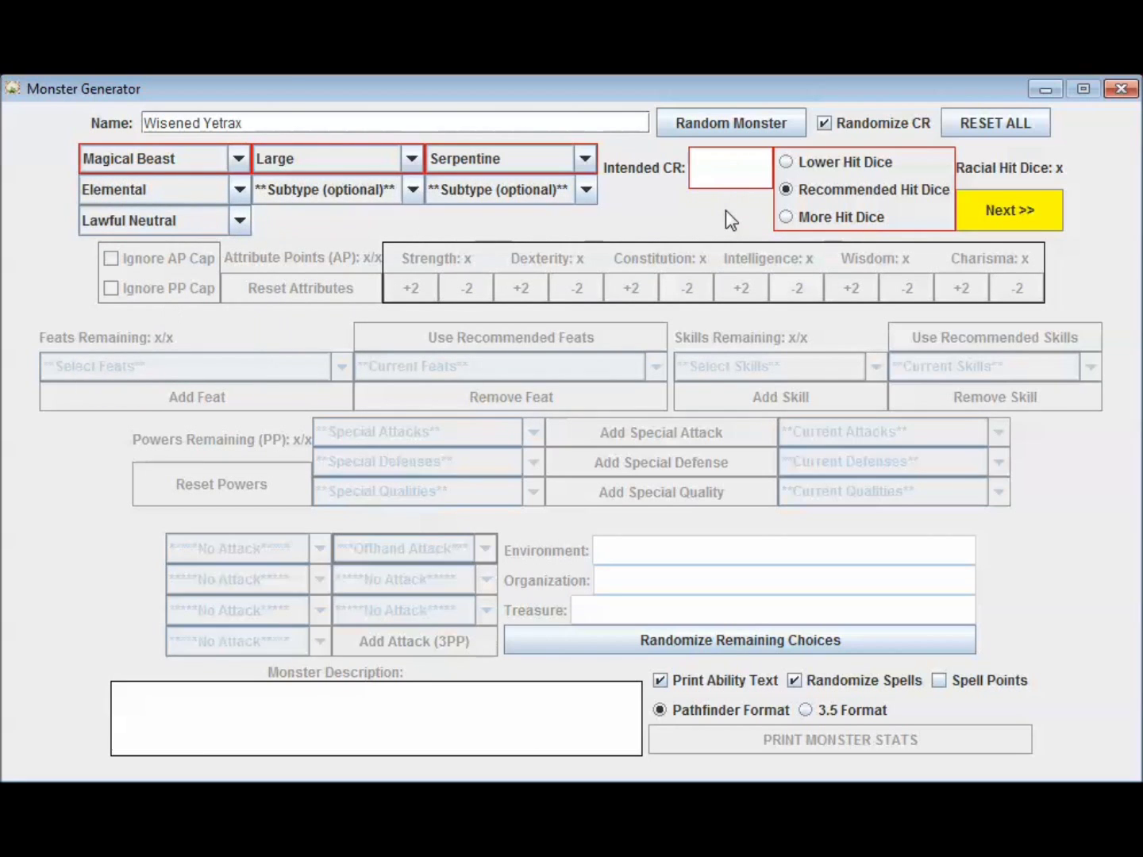
type("10")
left_click(785, 189)
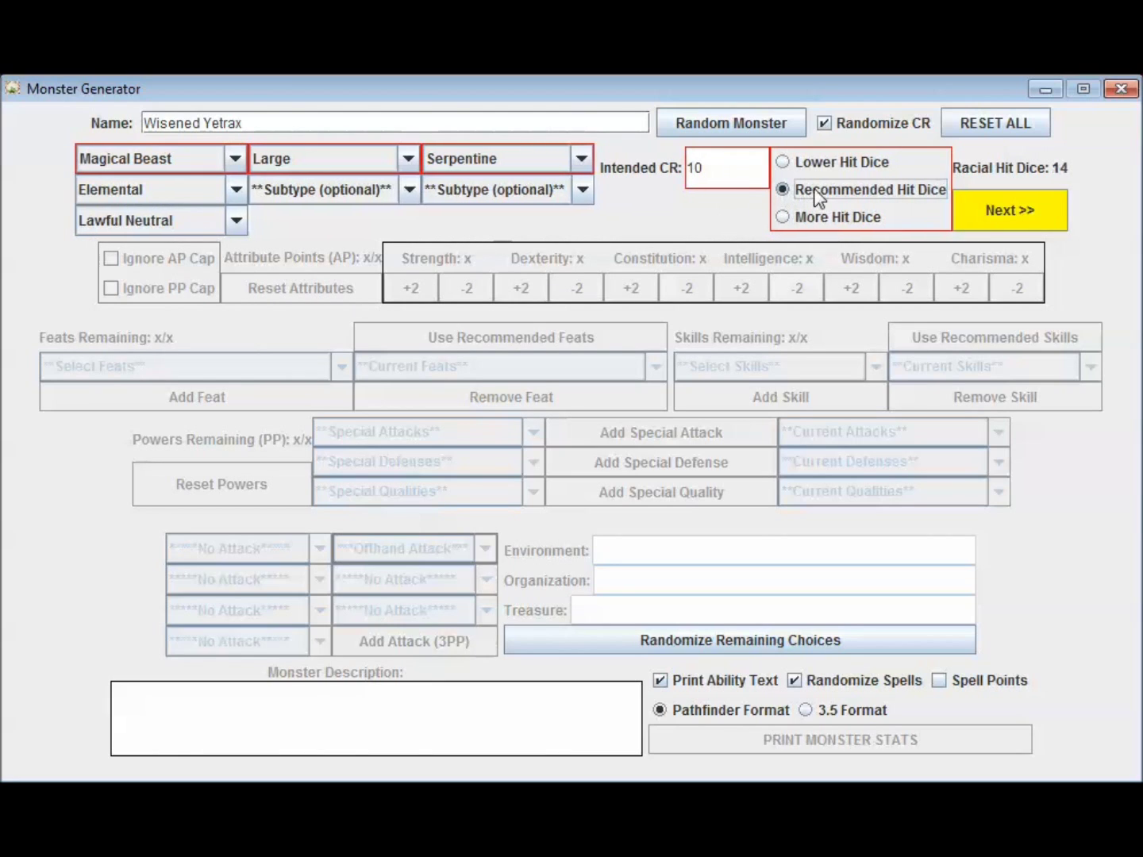
left_click(1012, 221)
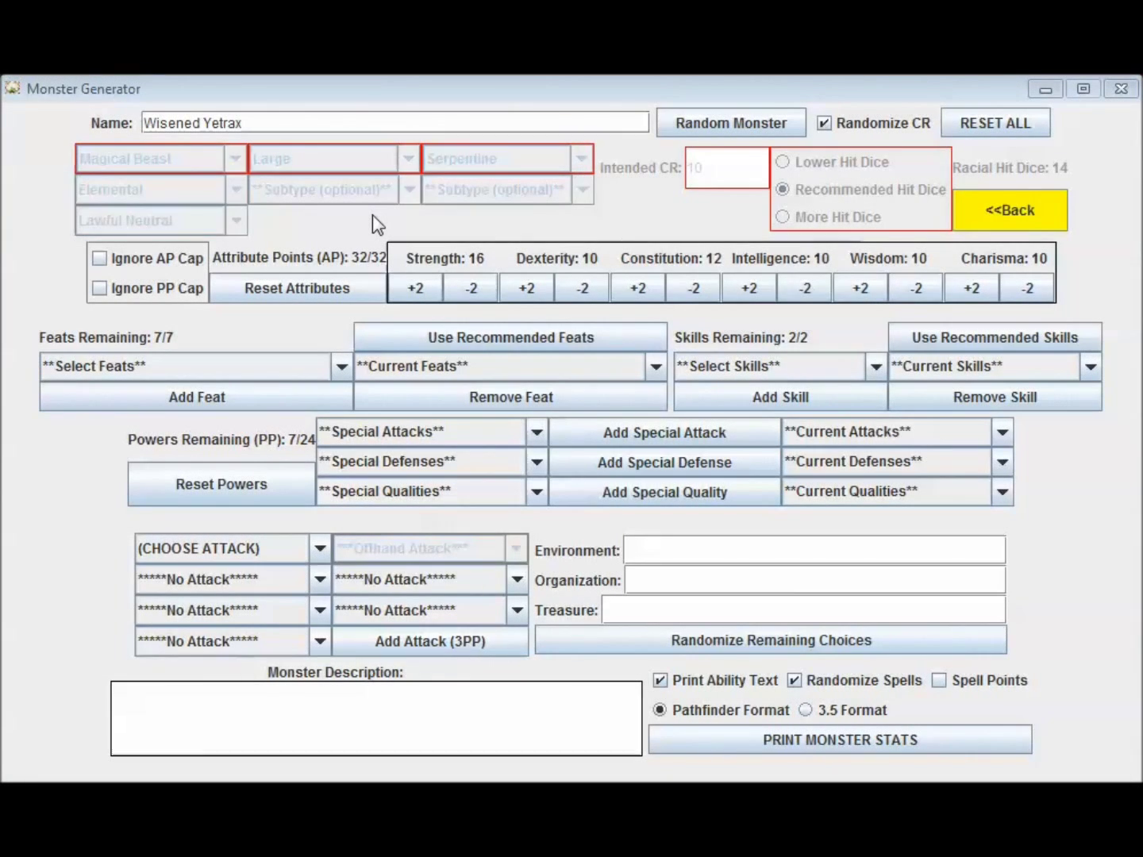
Raise Strength to 20, Dexterity to 14 and Constitution to 16
left_click(413, 292)
left_click(413, 292)
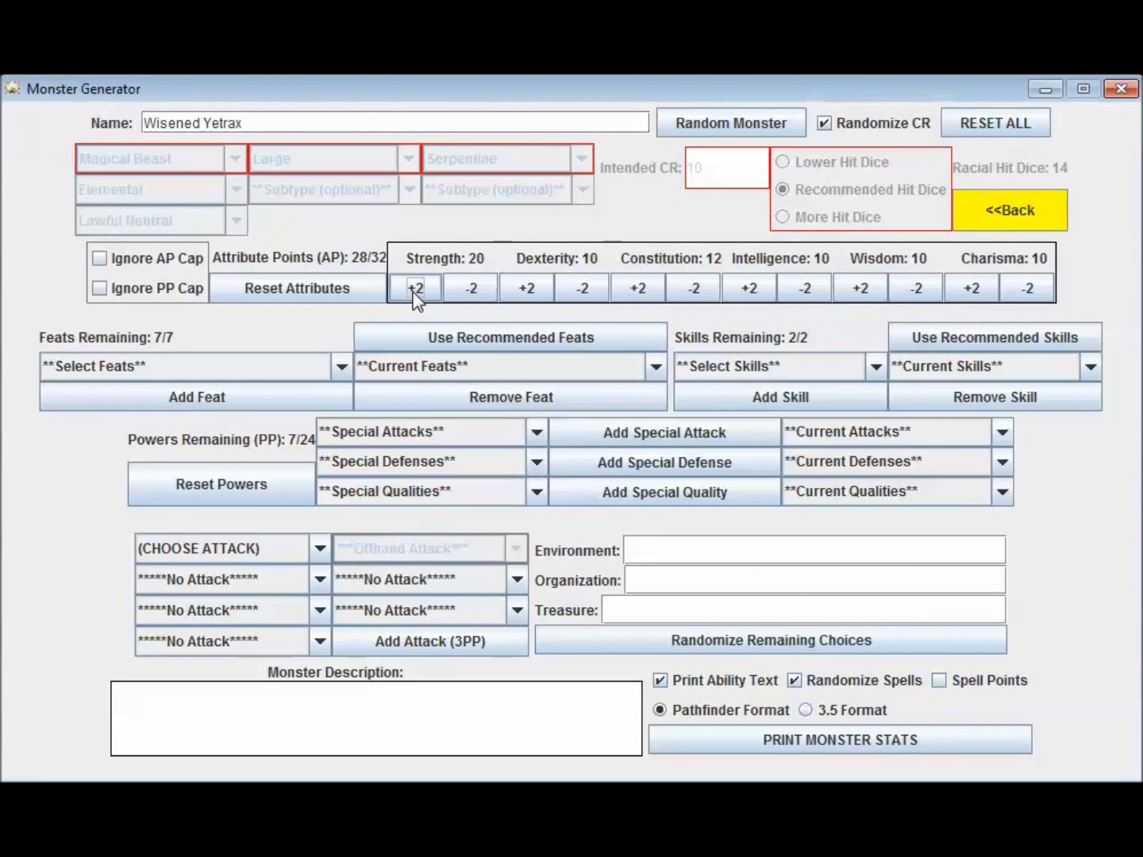
left_click(525, 288)
left_click(525, 288)
left_click(631, 289)
left_click(632, 289)
Raise Intelligence, Wisdom and Charisma to 14 each
left_click(751, 290)
left_click(751, 290)
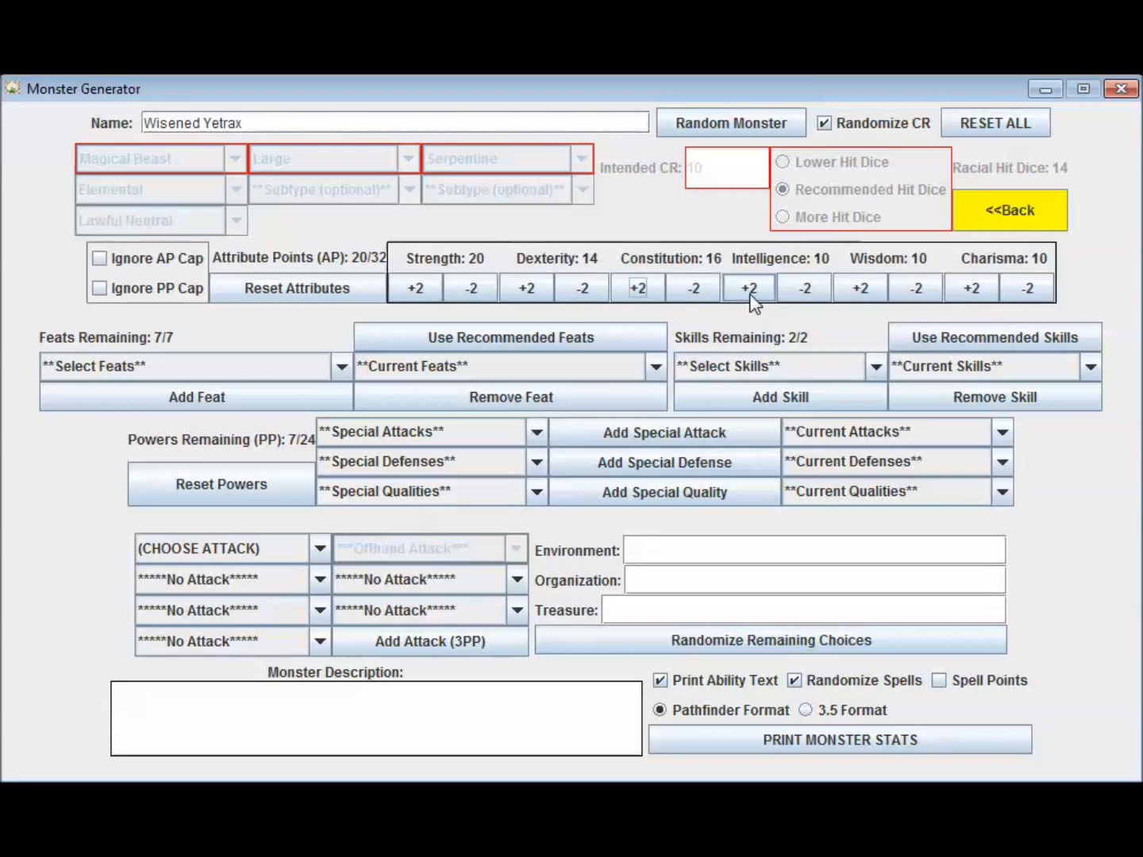
left_click(860, 290)
left_click(860, 291)
left_click(978, 289)
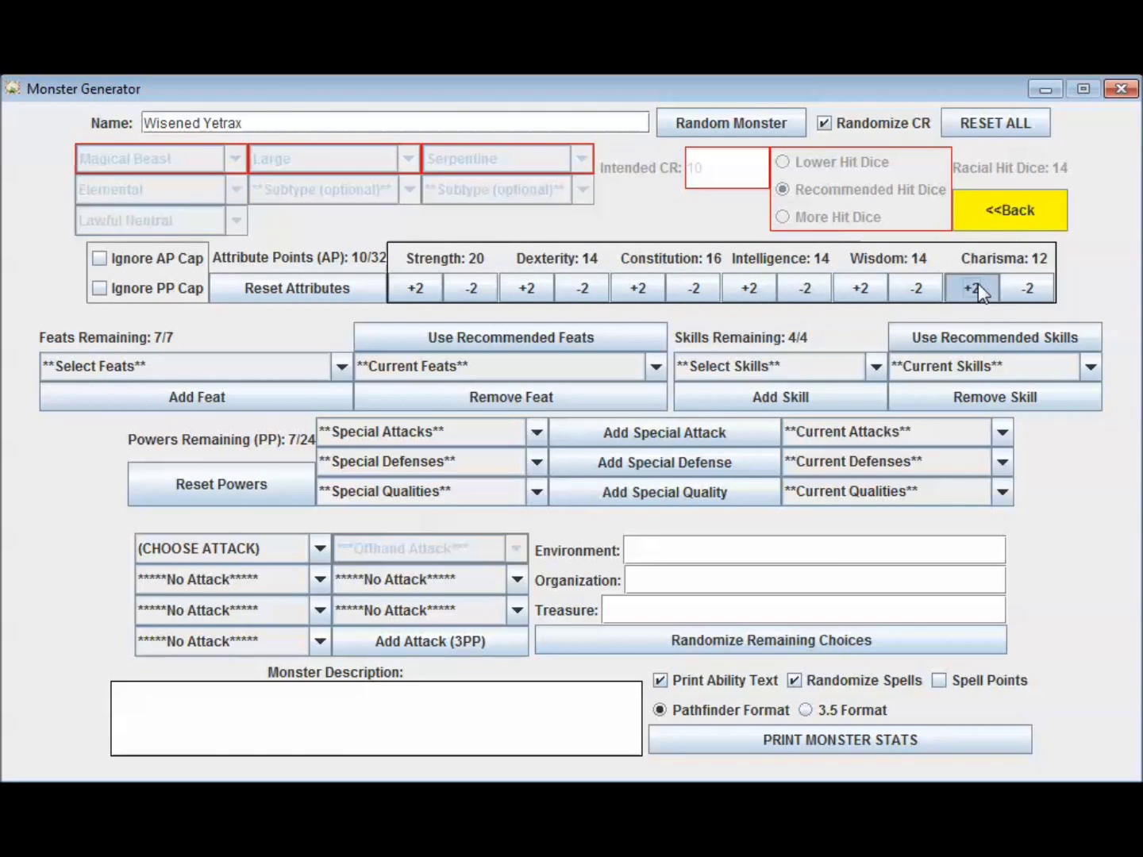
left_click(978, 290)
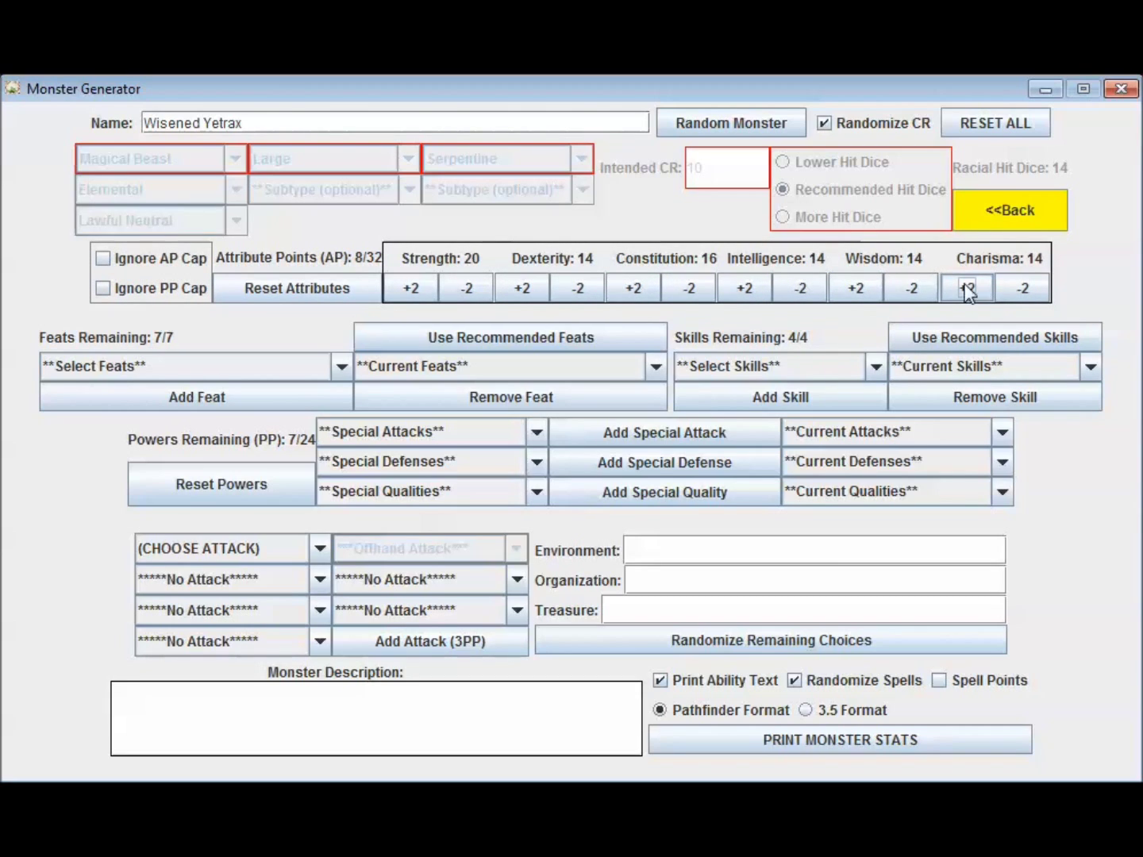
Lower Intelligence to 6 to free up attribute points
left_click(811, 289)
left_click(811, 290)
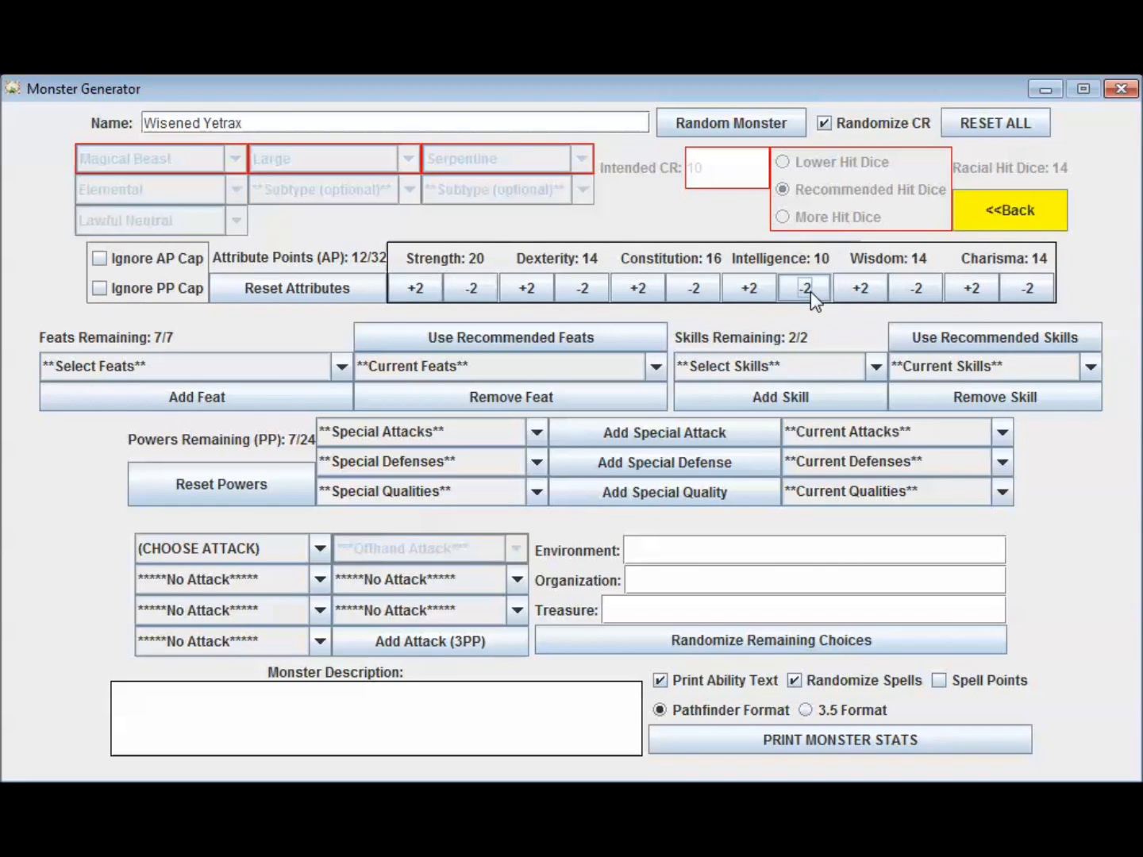
left_click(805, 288)
left_click(804, 288)
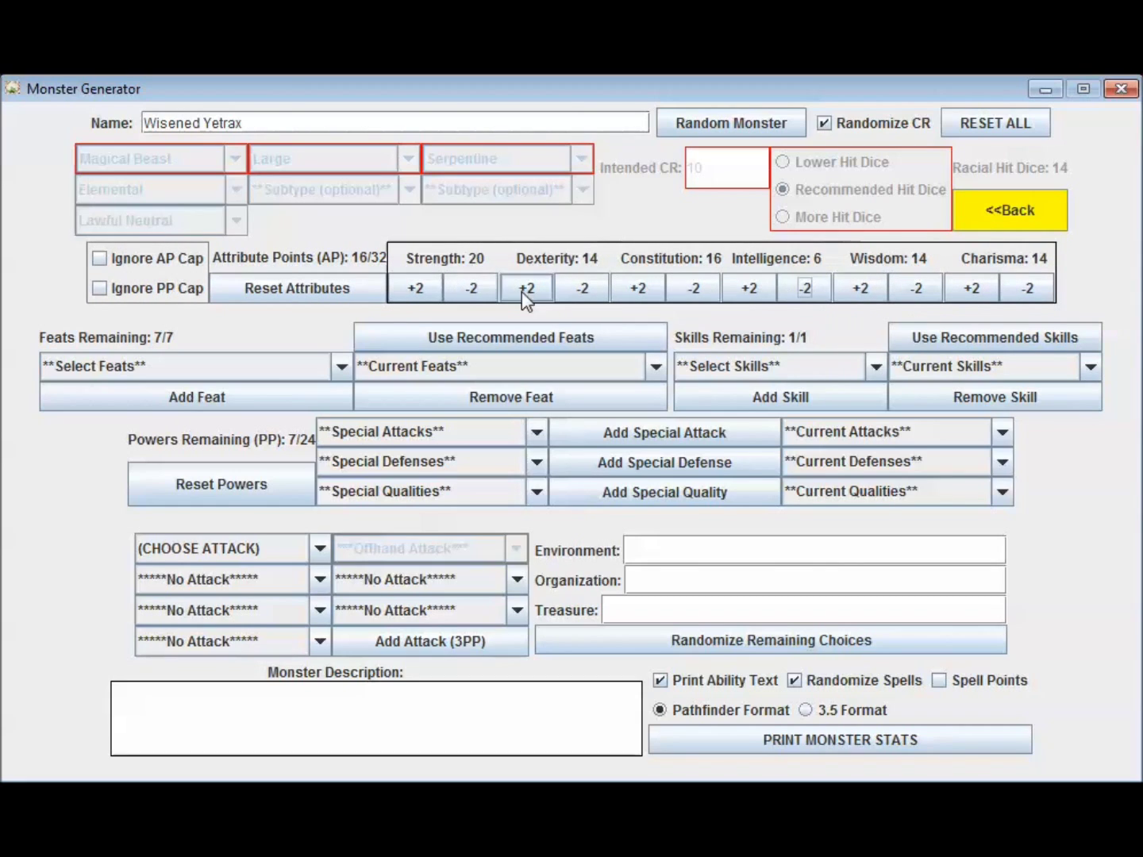
Spend the remaining attribute points by raising Strength to 30 and Dexterity to 20
left_click(414, 290)
left_click(414, 290)
left_click(414, 289)
left_click(414, 290)
left_click(415, 289)
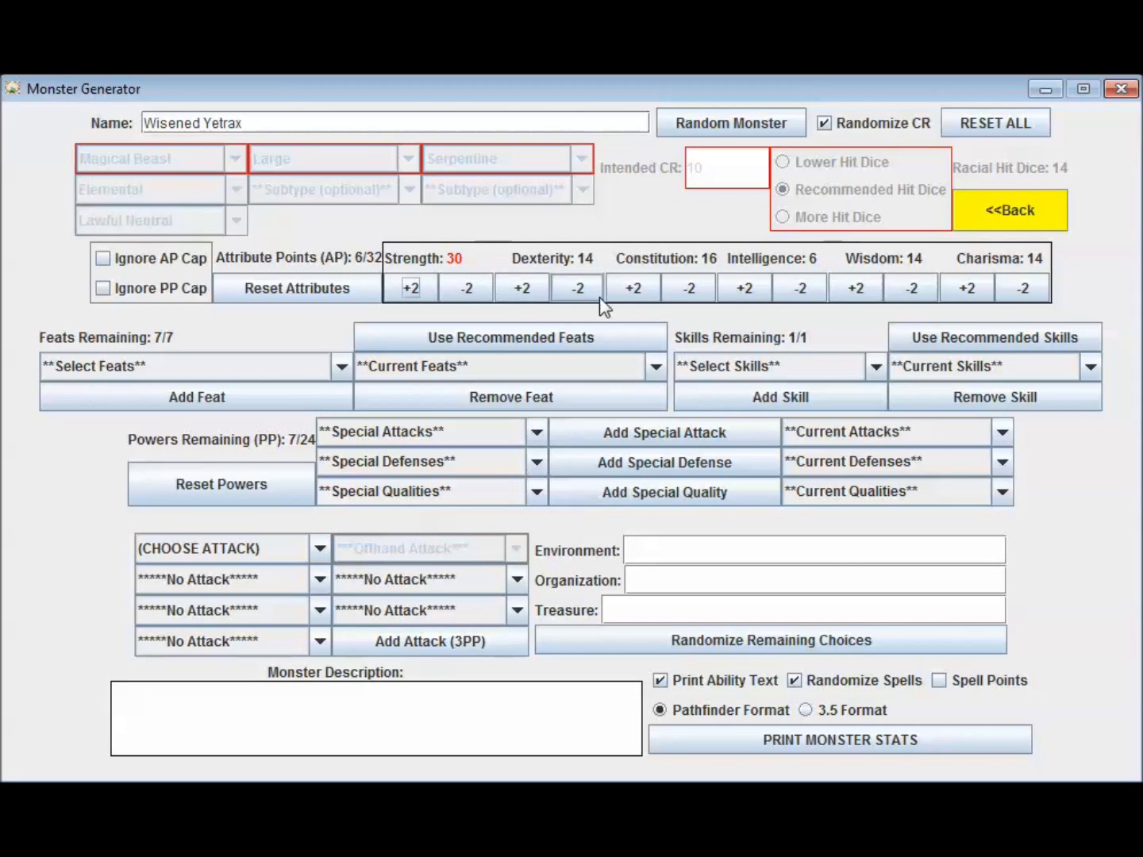
left_click(524, 290)
left_click(522, 290)
left_click(522, 290)
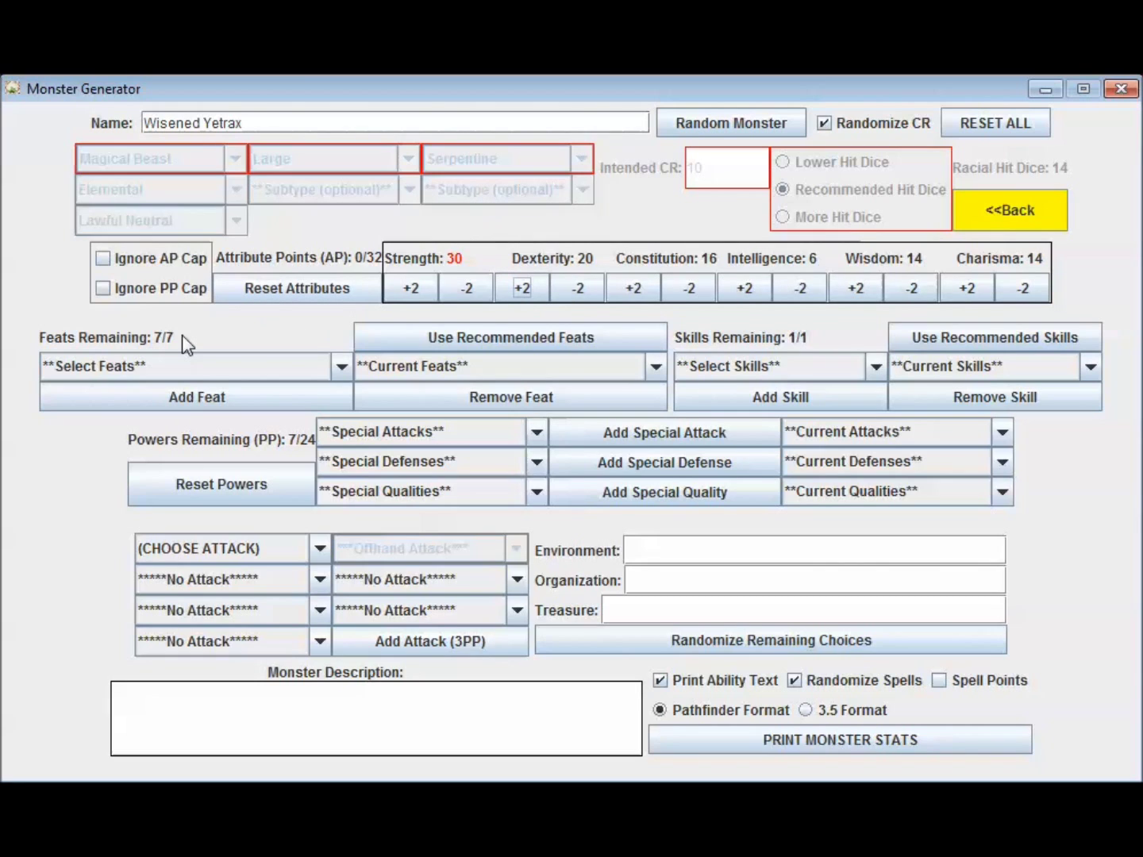
Add the Deceitful feat to the monster
left_click(337, 369)
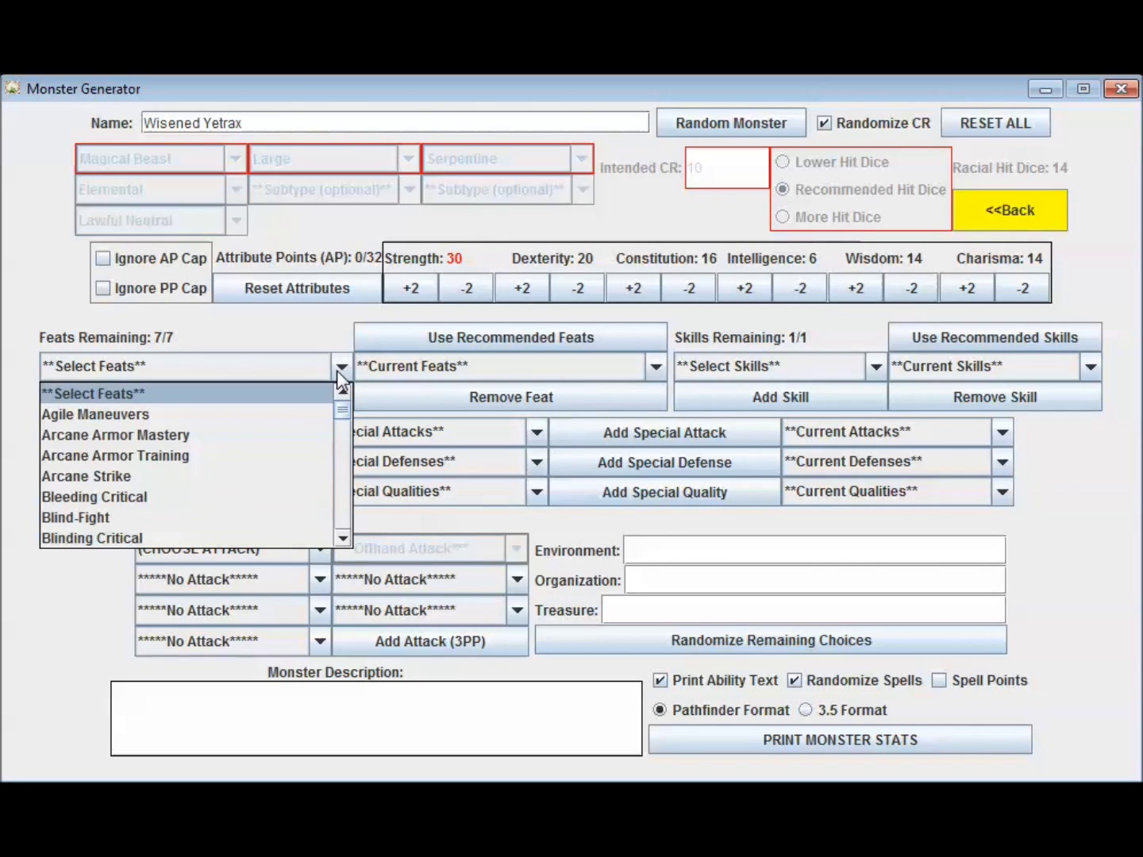
scroll(251, 452, "down", 20)
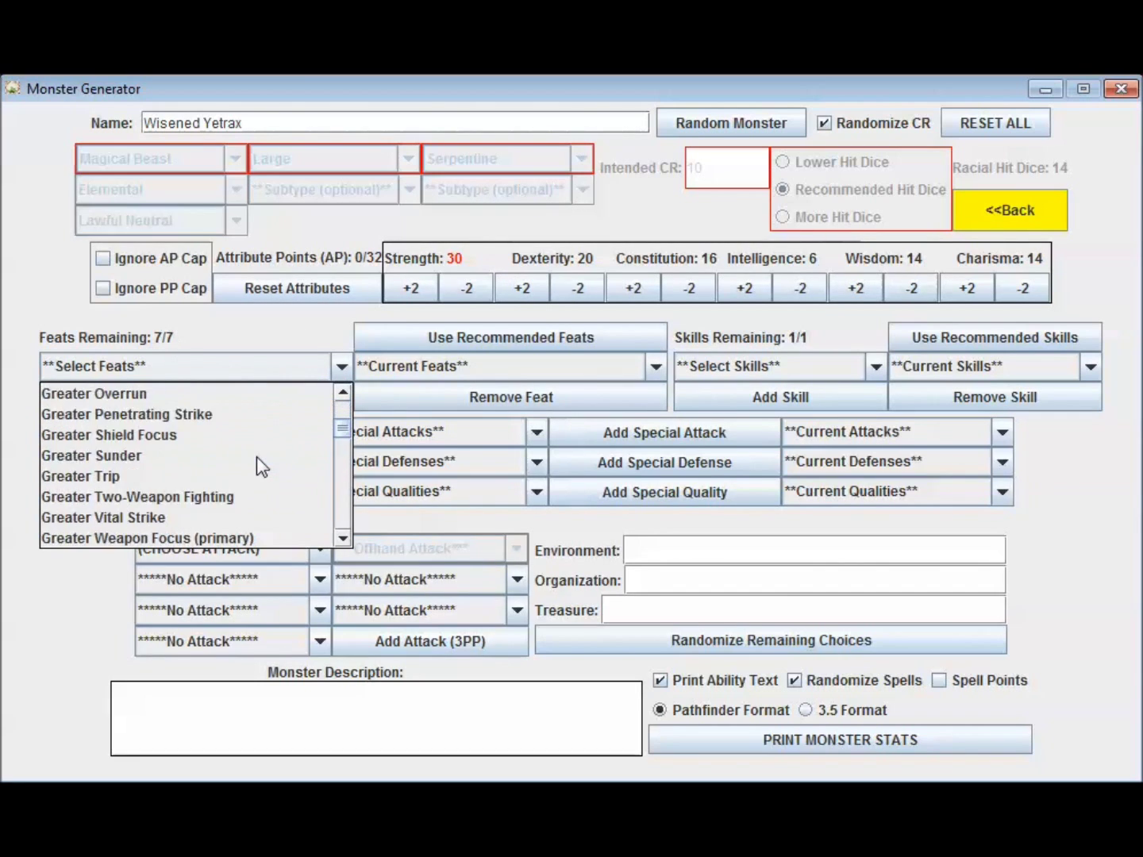
scroll(256, 457, "down", 12)
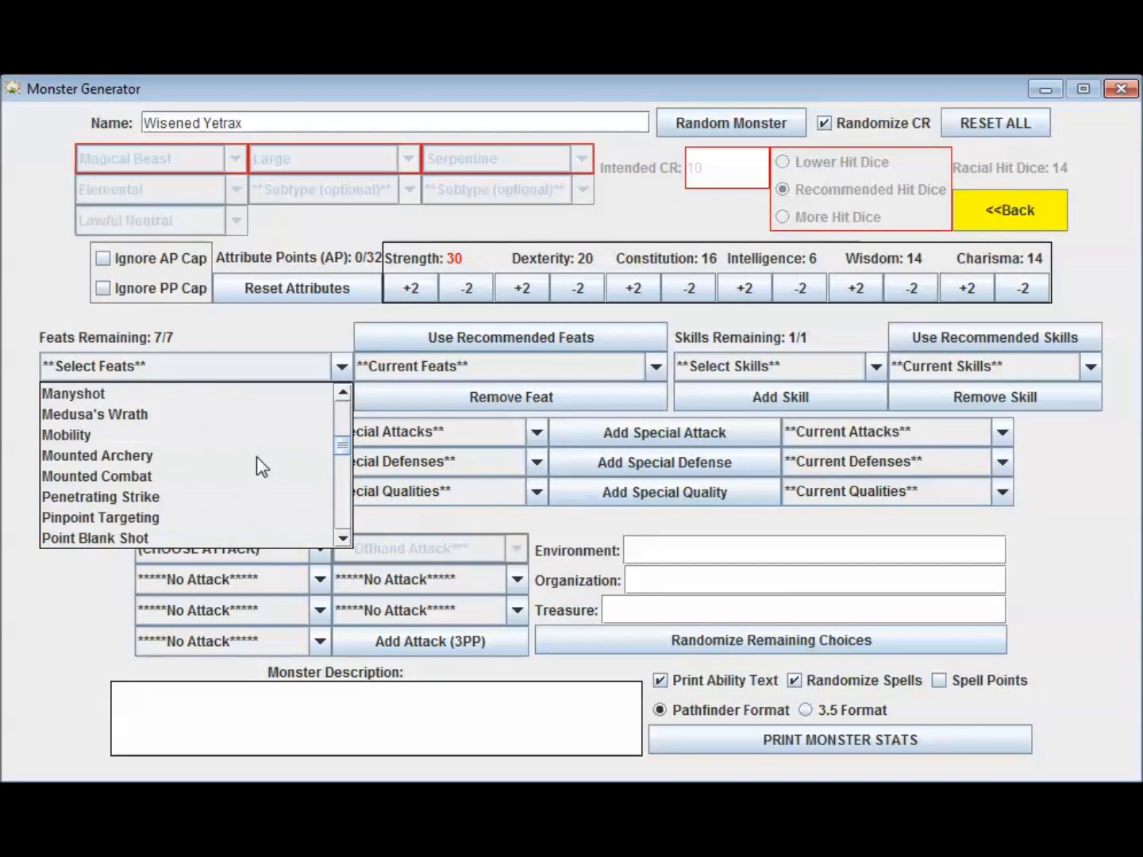
scroll(228, 437, "down", 3)
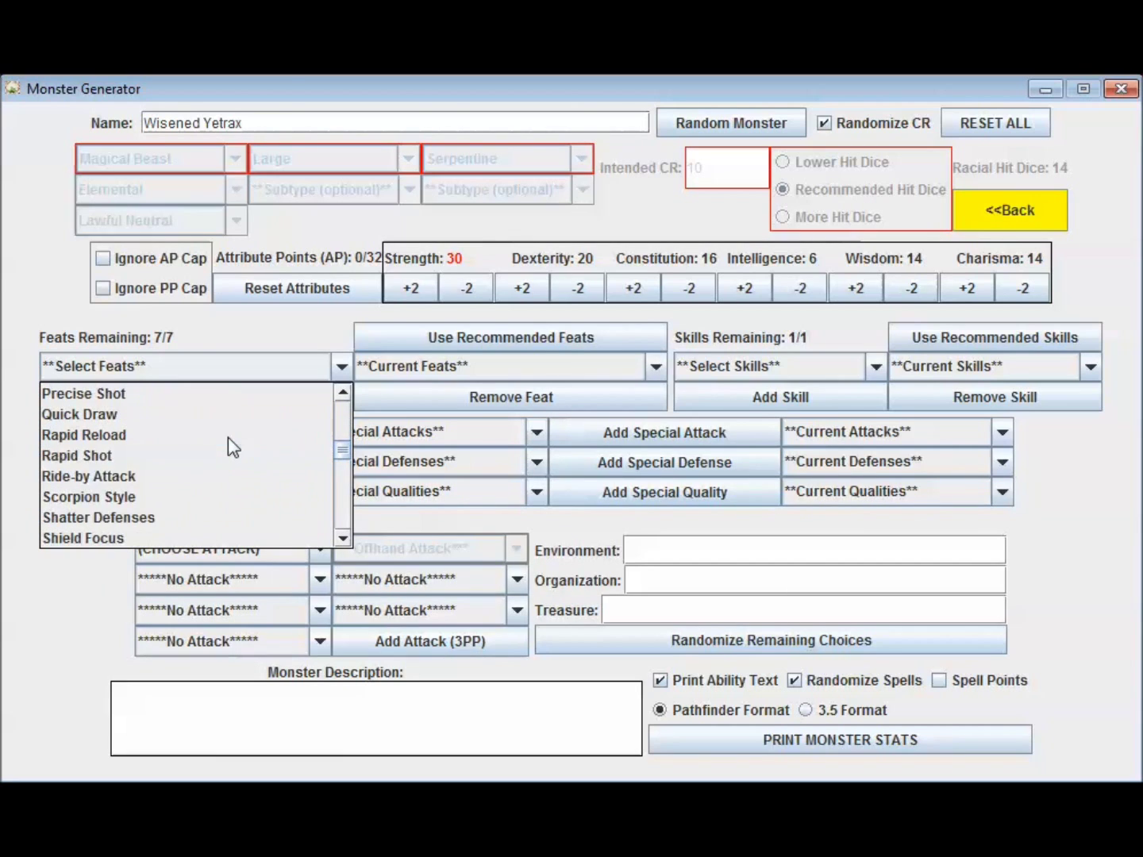
scroll(228, 437, "down", 8)
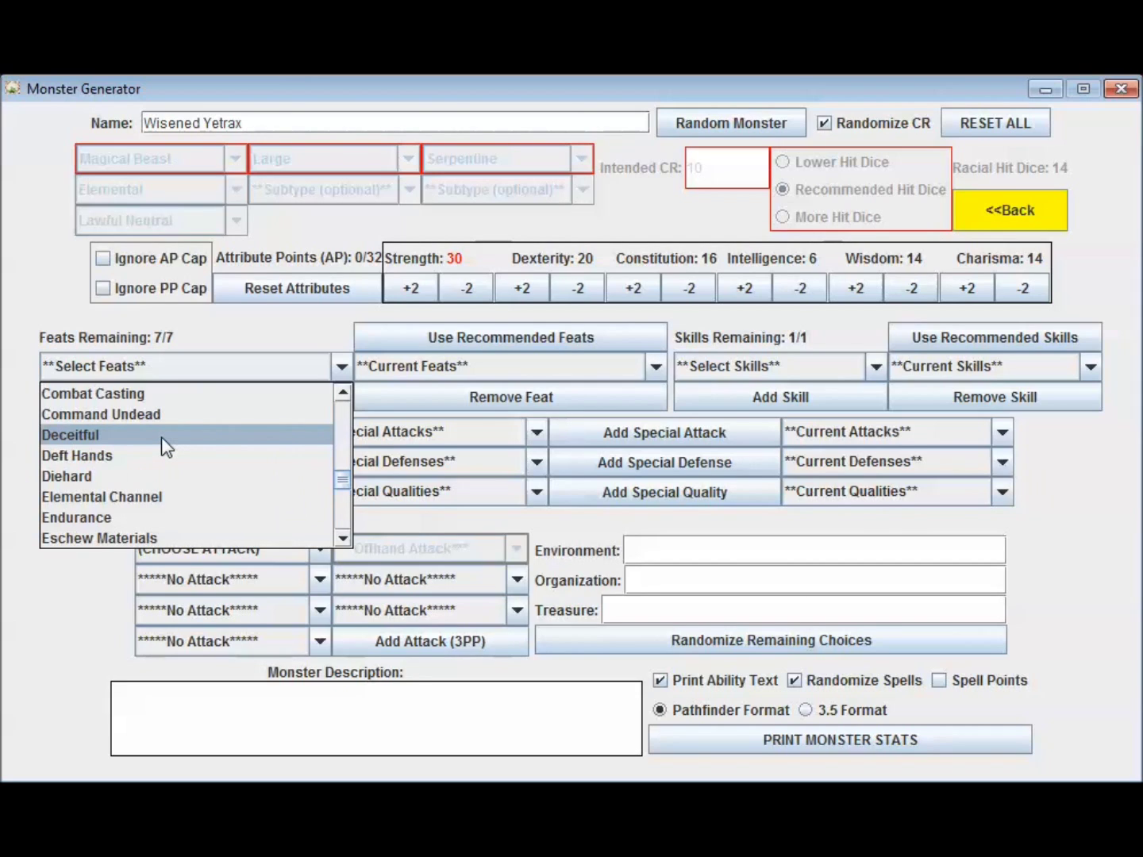
left_click(161, 436)
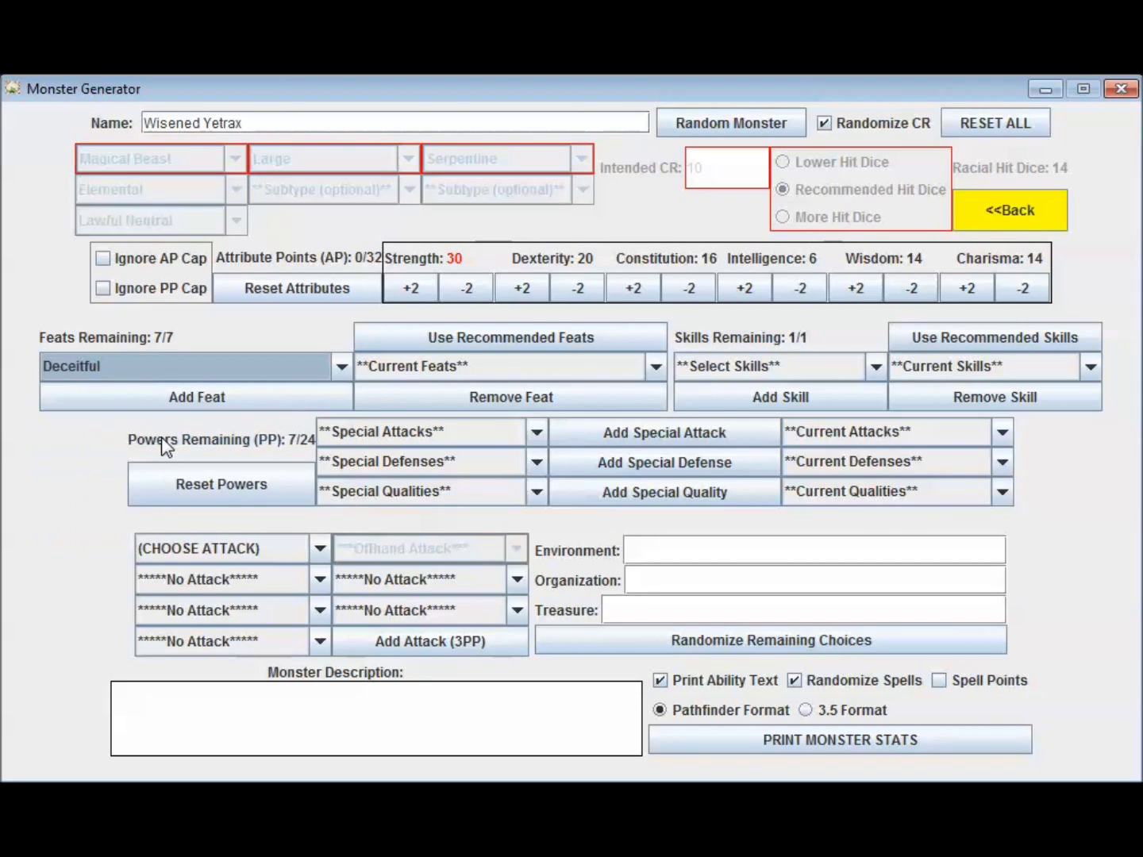
left_click(244, 393)
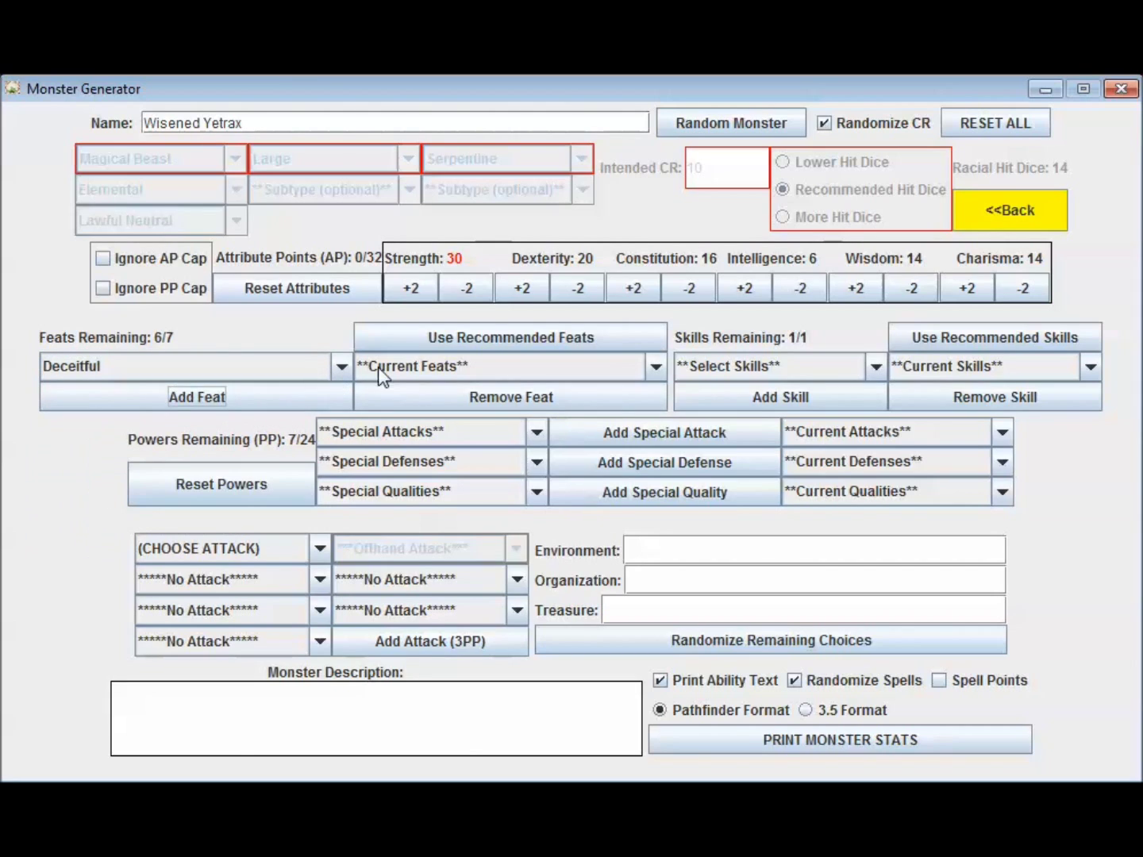
Remove the Deceitful feat from the monster's current feats and check the emptied list
left_click(400, 366)
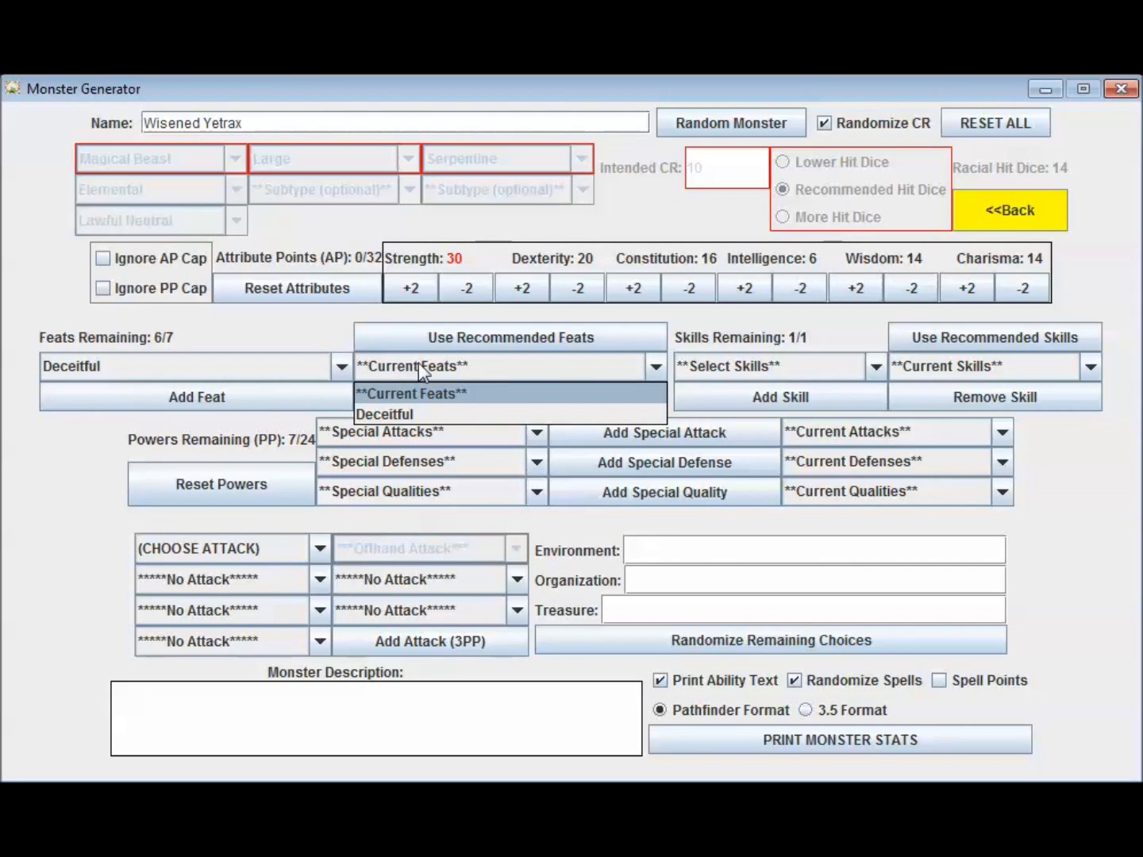
left_click(464, 411)
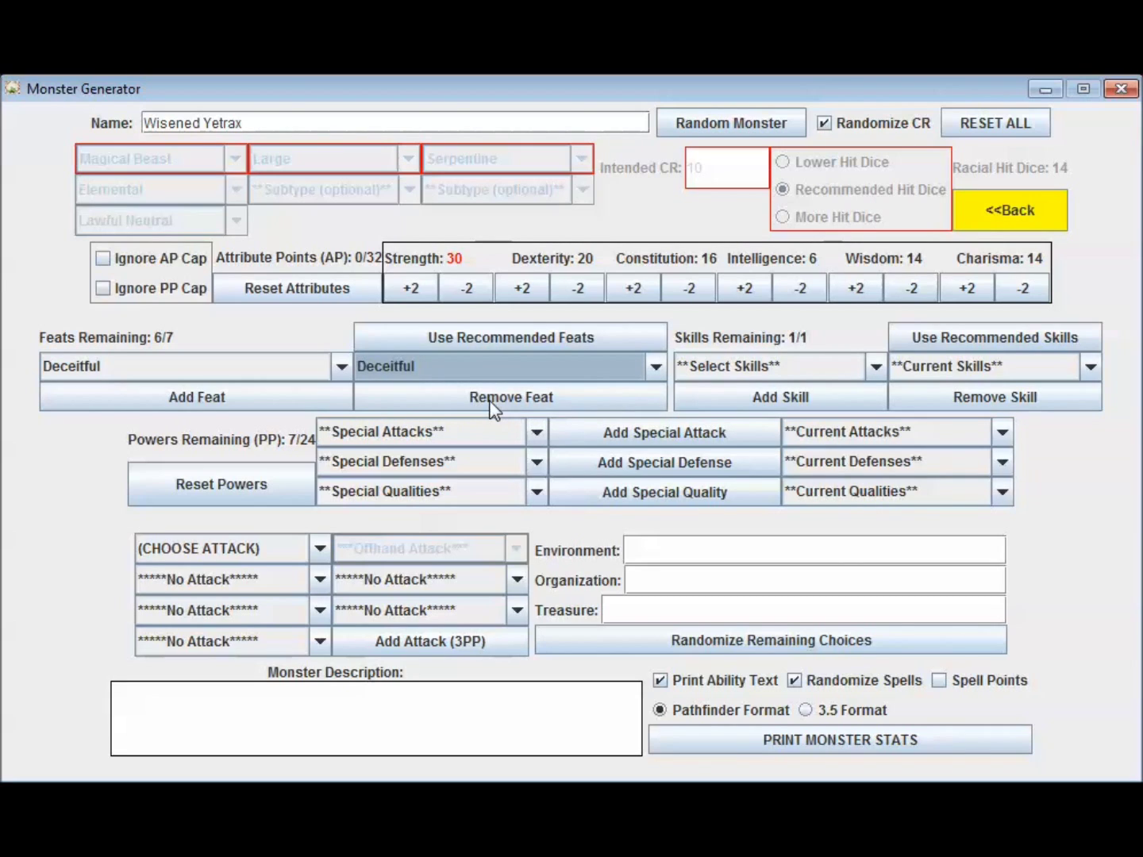
left_click(491, 403)
left_click(492, 366)
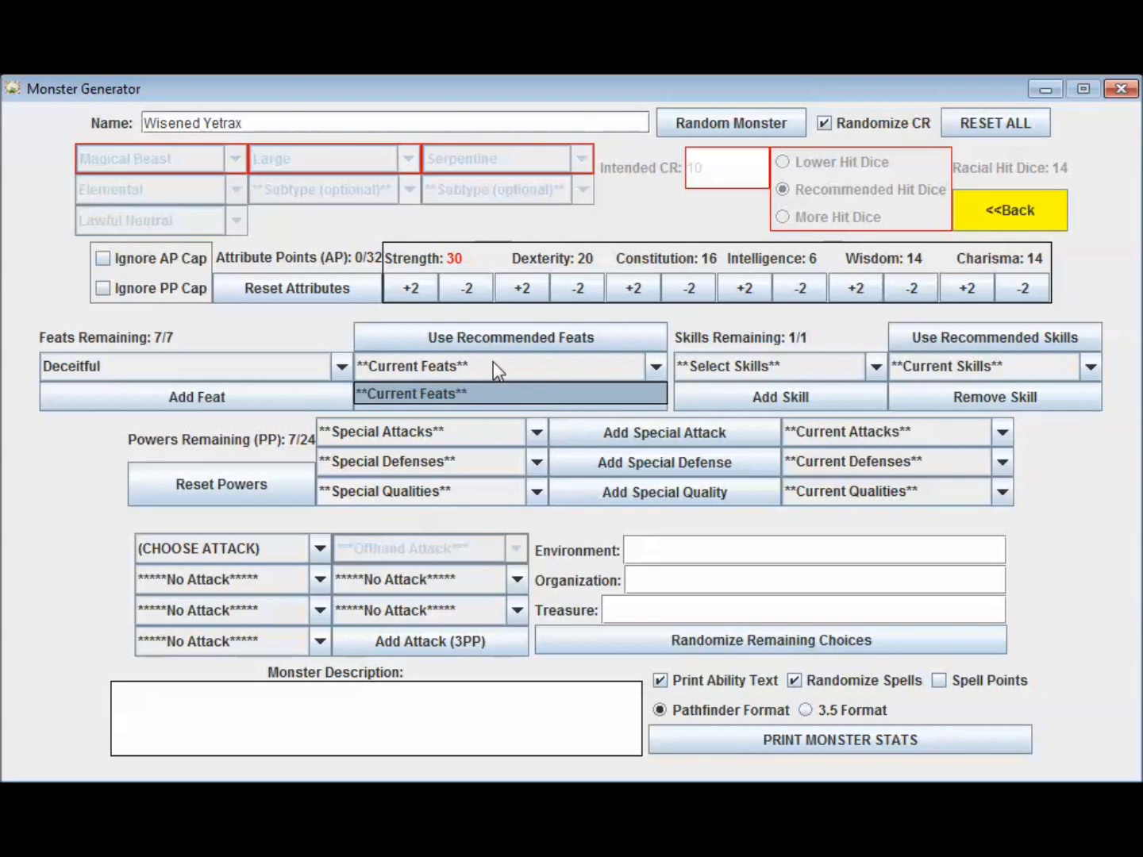
left_click(493, 365)
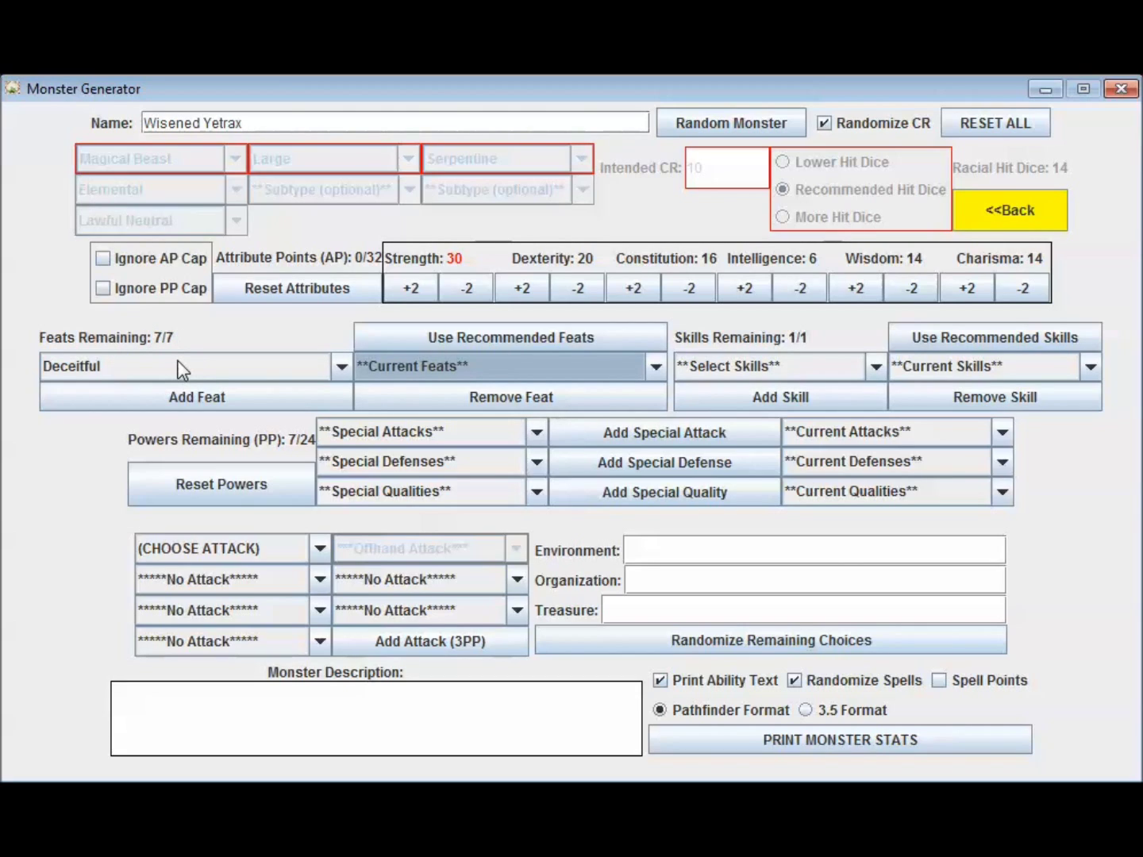
Fill all the monster's feat slots with the recommended feats and review the current feats
left_click(395, 339)
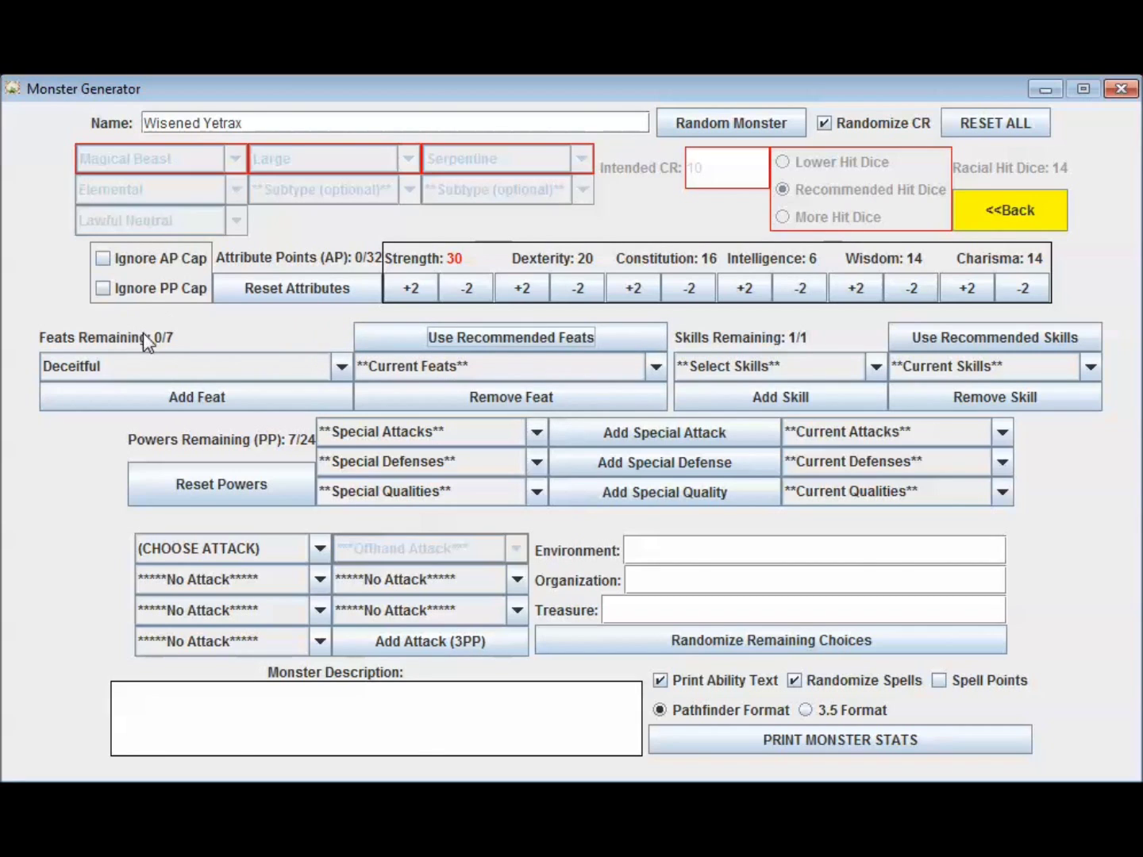
left_click(591, 367)
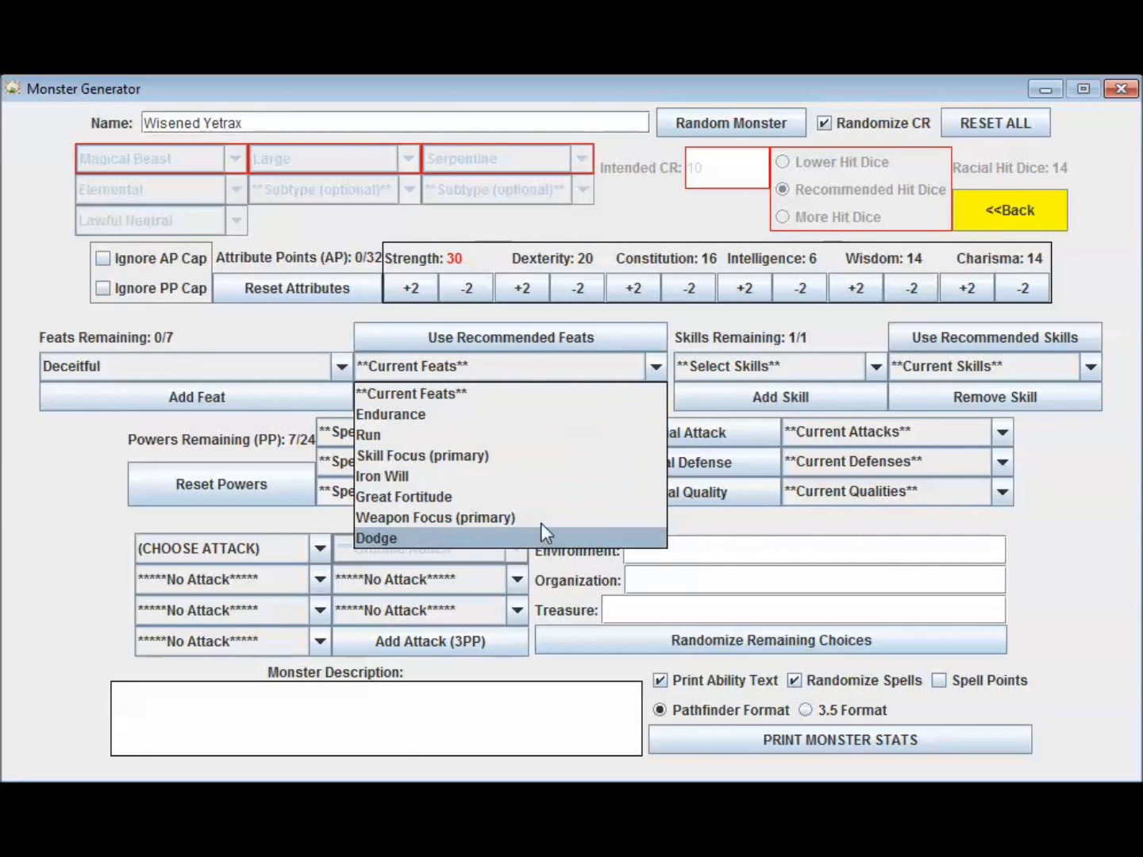
left_click(534, 373)
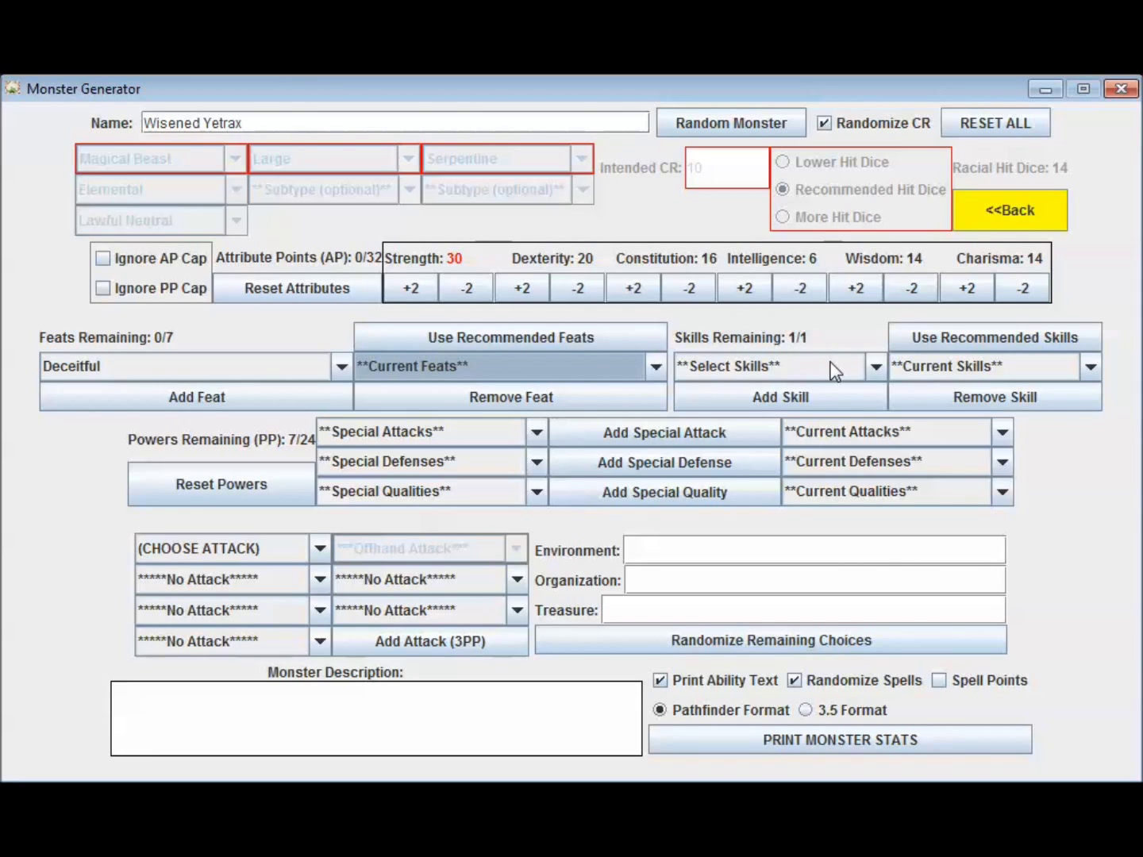
Add the Bluff skill to the monster and check it among the current skills
left_click(870, 369)
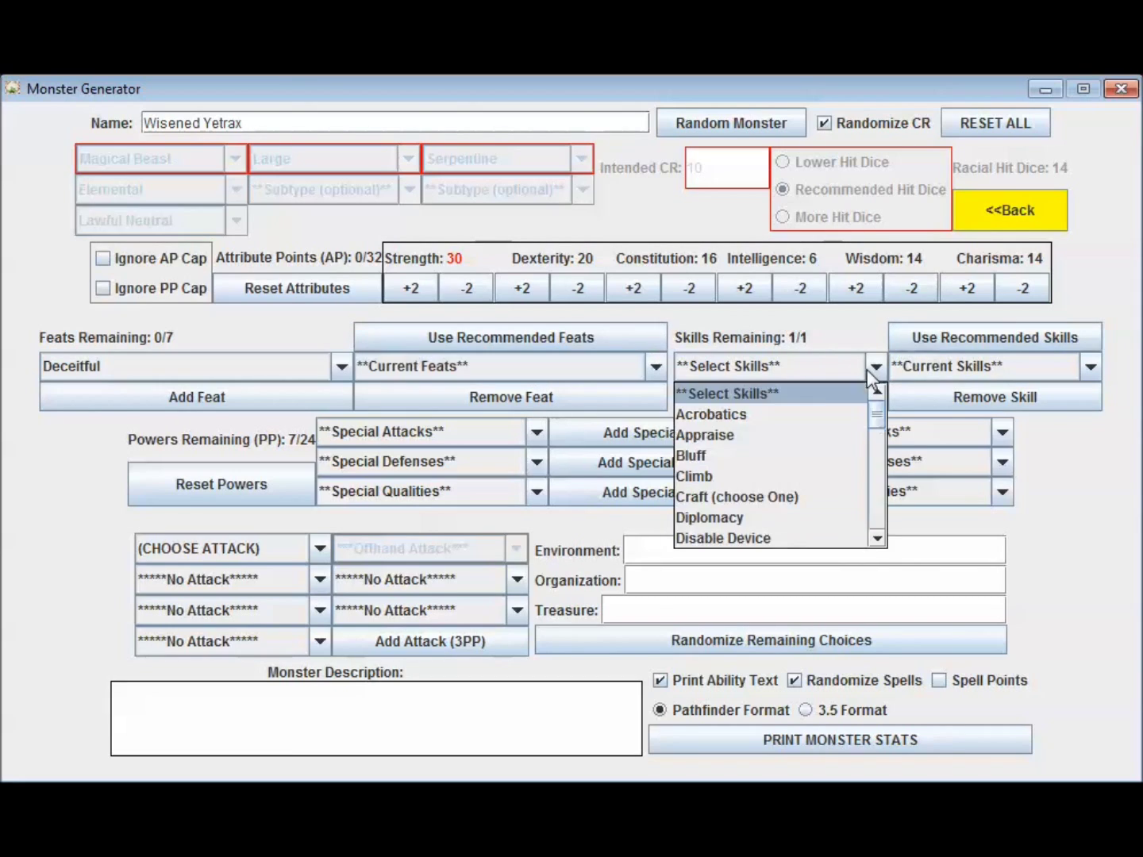
left_click(774, 454)
left_click(778, 399)
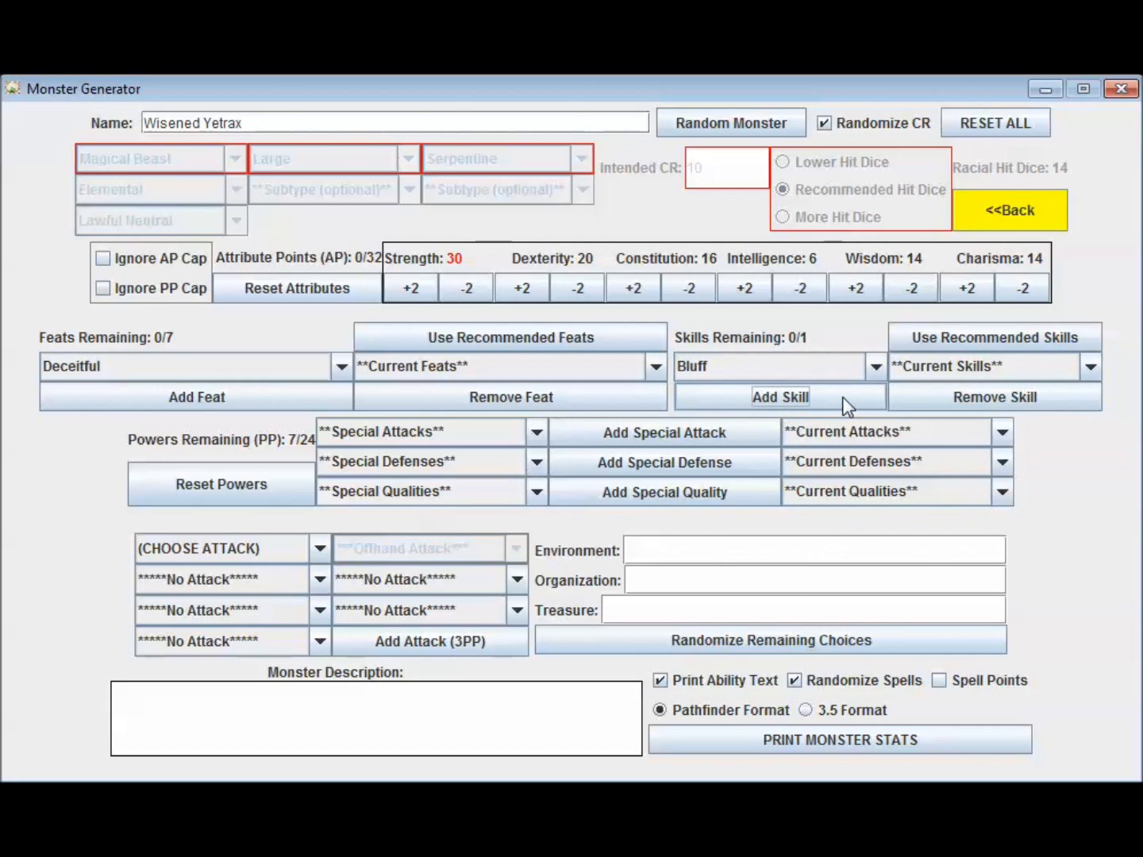
left_click(927, 370)
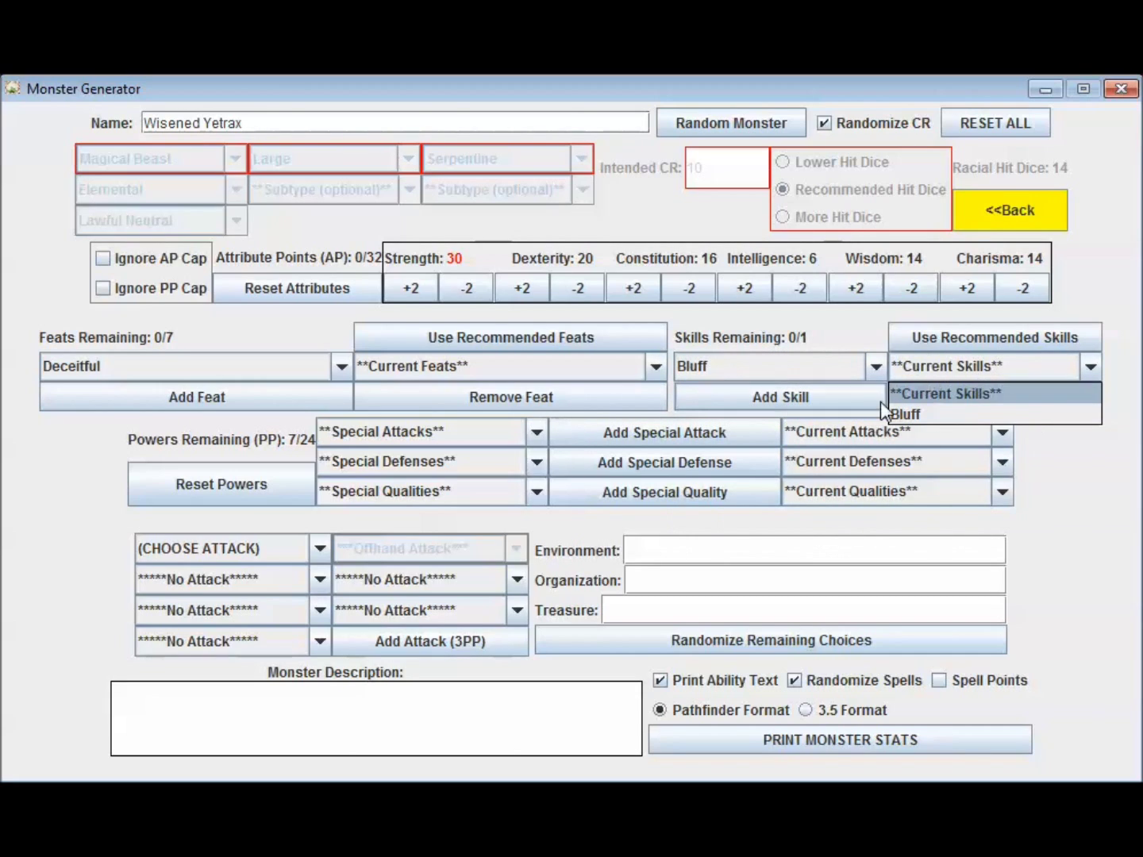
left_click(1046, 365)
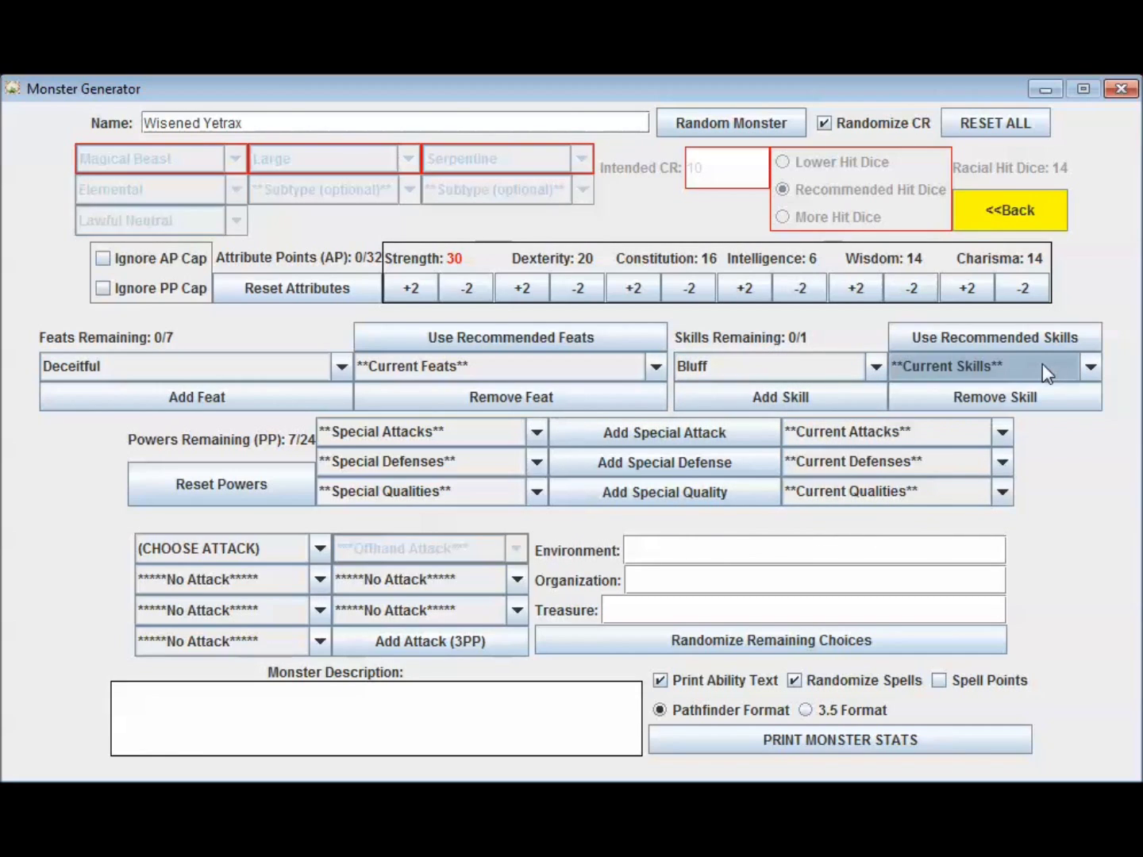
Review the monster's current attacks and defenses, and add Medium Breath Weapon as a special attack
left_click(1001, 433)
left_click(1003, 437)
left_click(1001, 464)
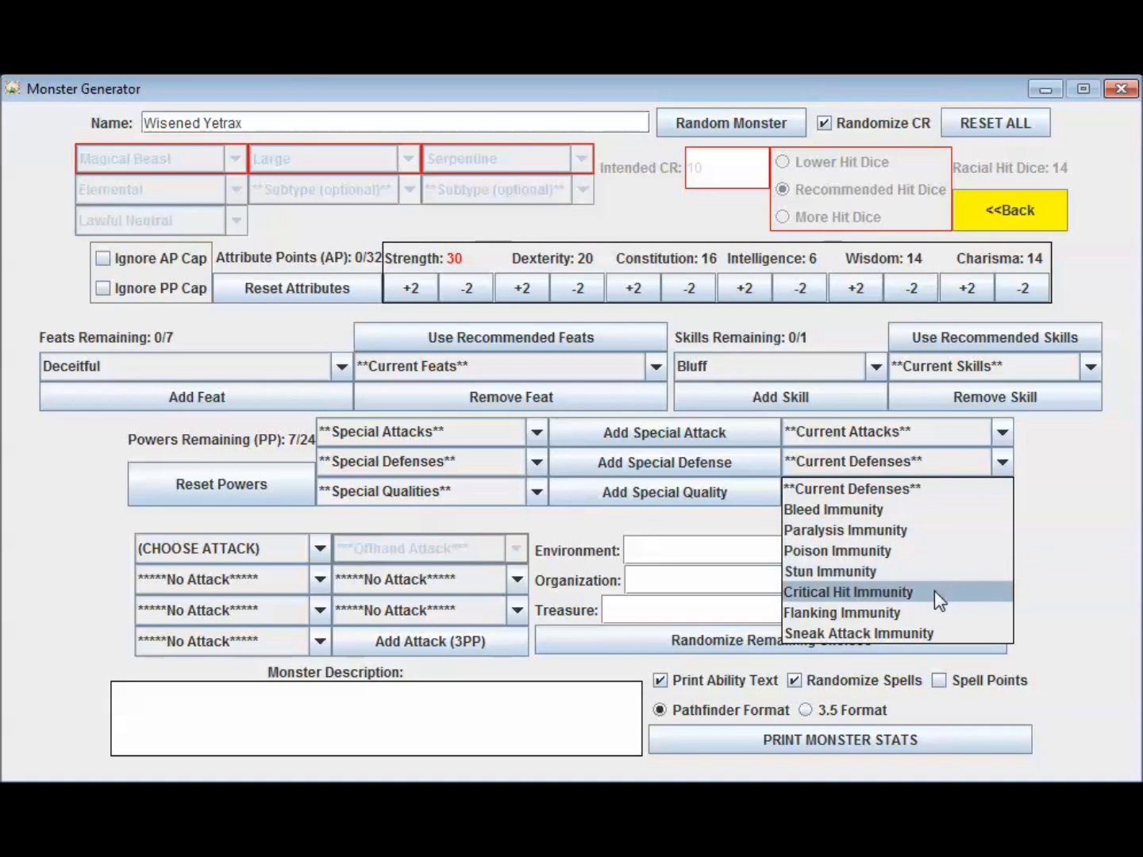
left_click(996, 467)
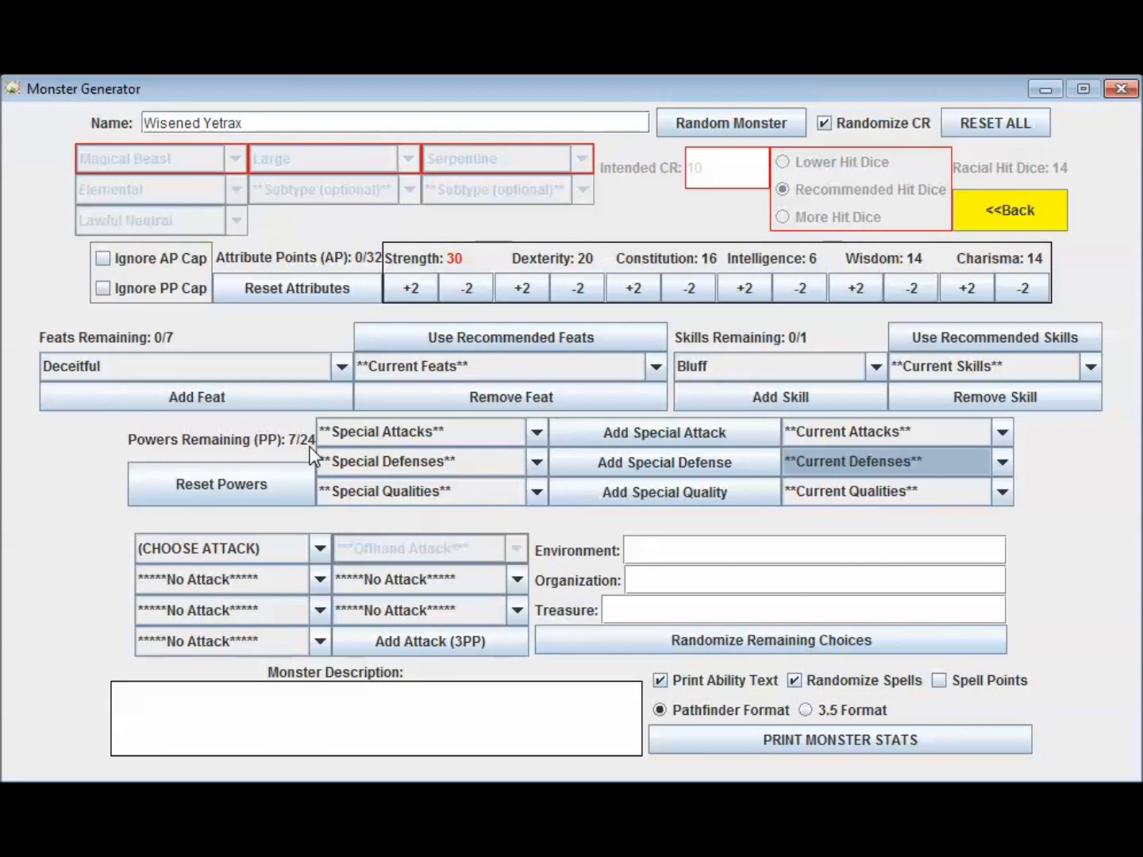
left_click(528, 434)
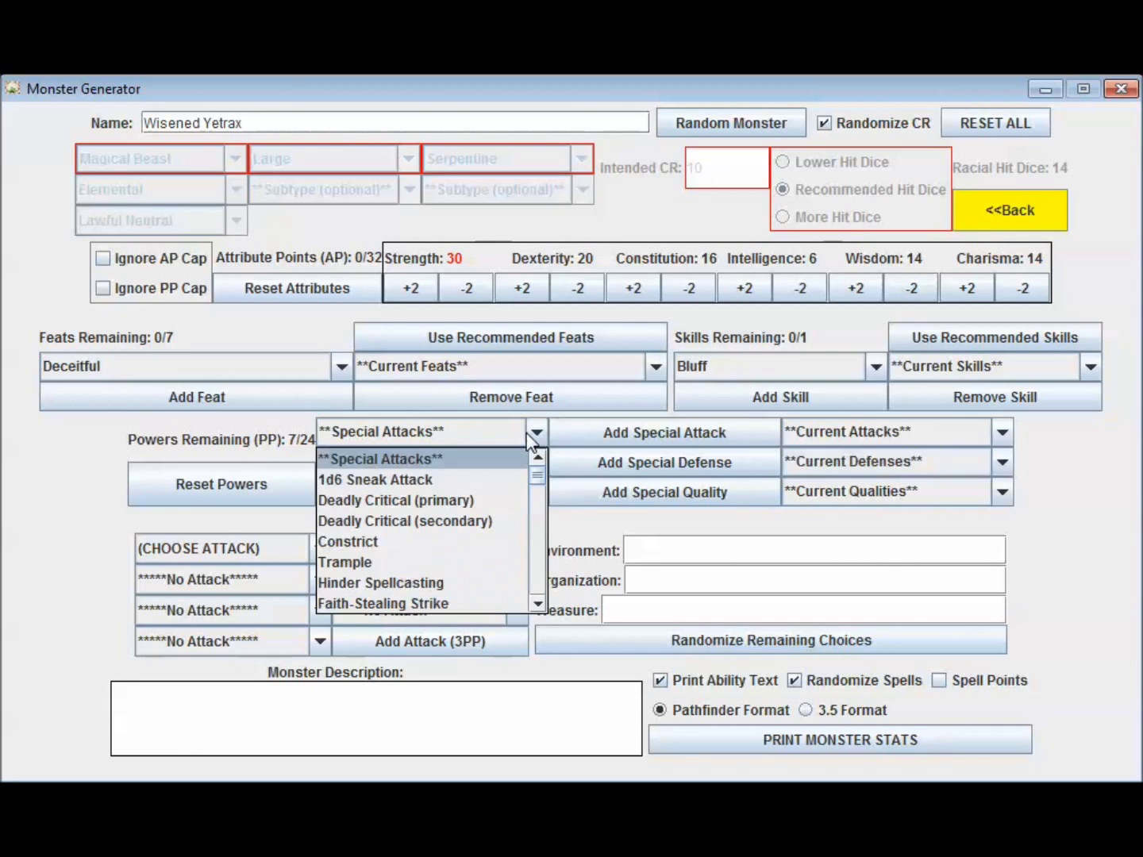
left_click_drag(537, 479, 542, 528)
left_click(471, 474)
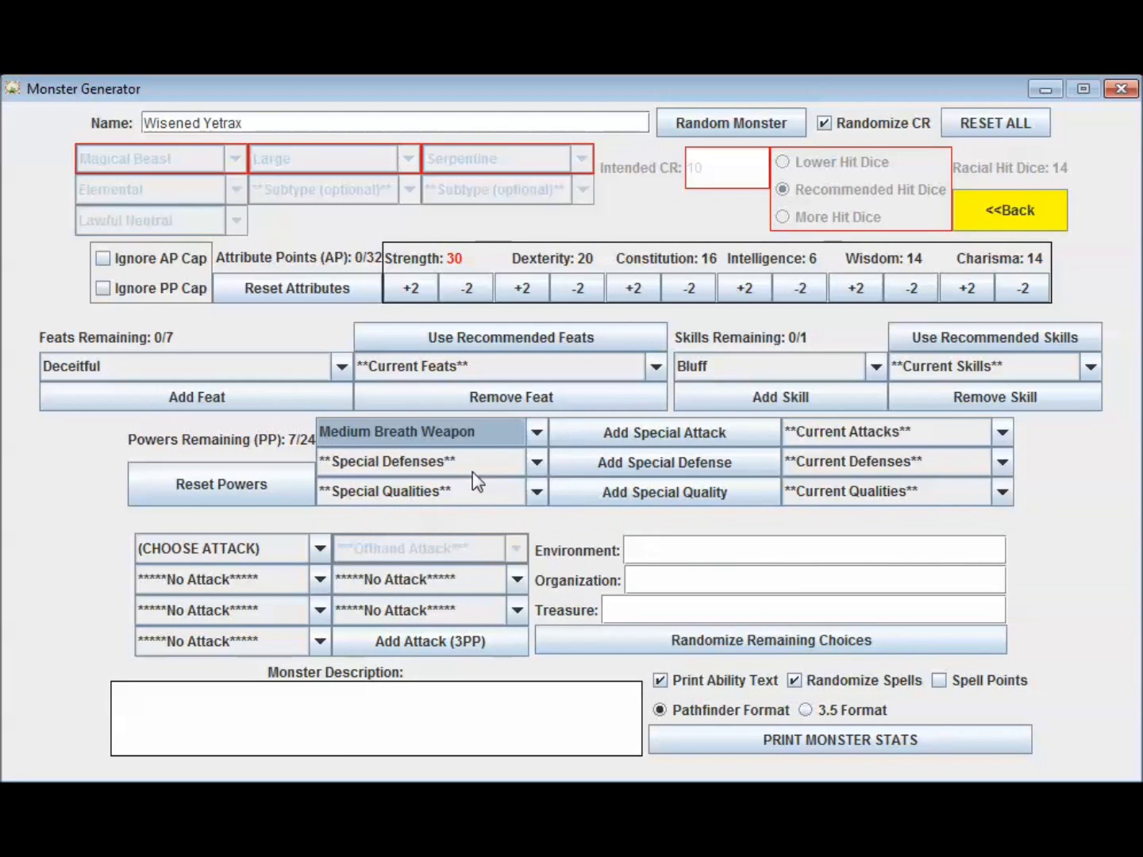
left_click(560, 435)
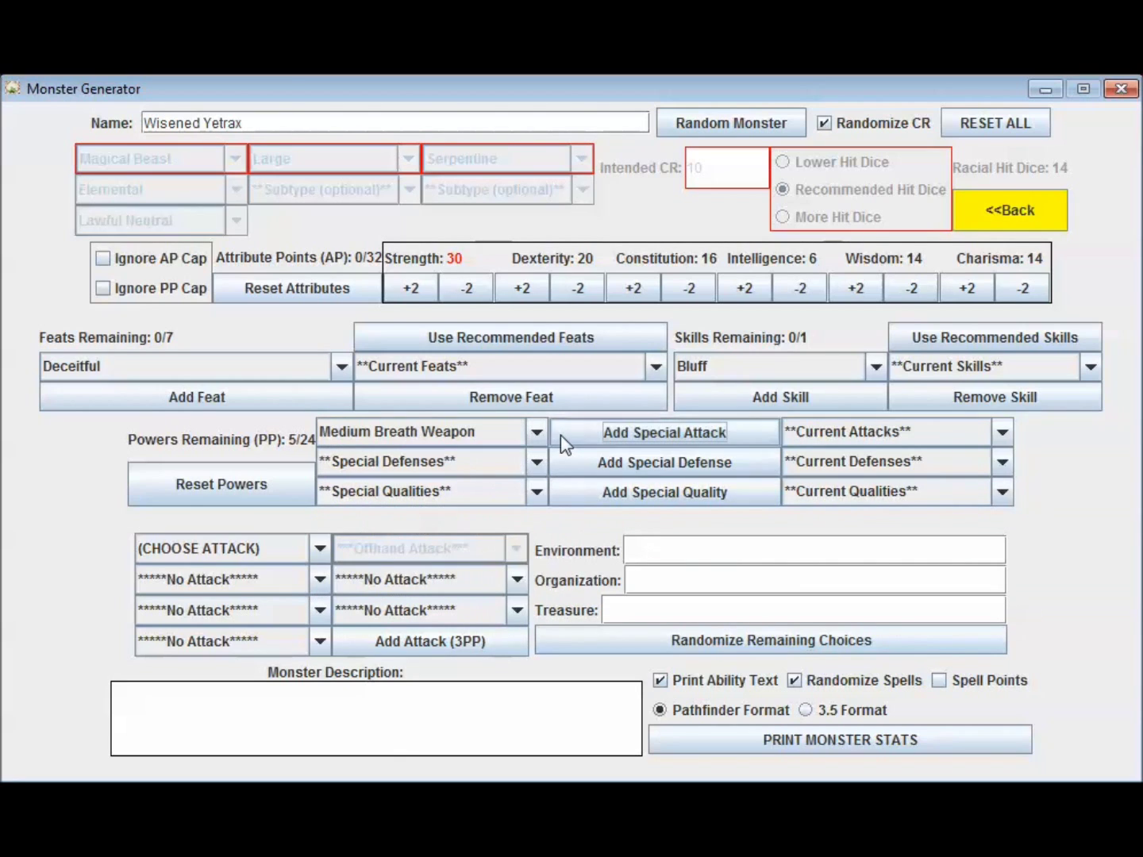
Add the special defense DR 5/Bludgeoning twice and check it among the current defenses
left_click(534, 465)
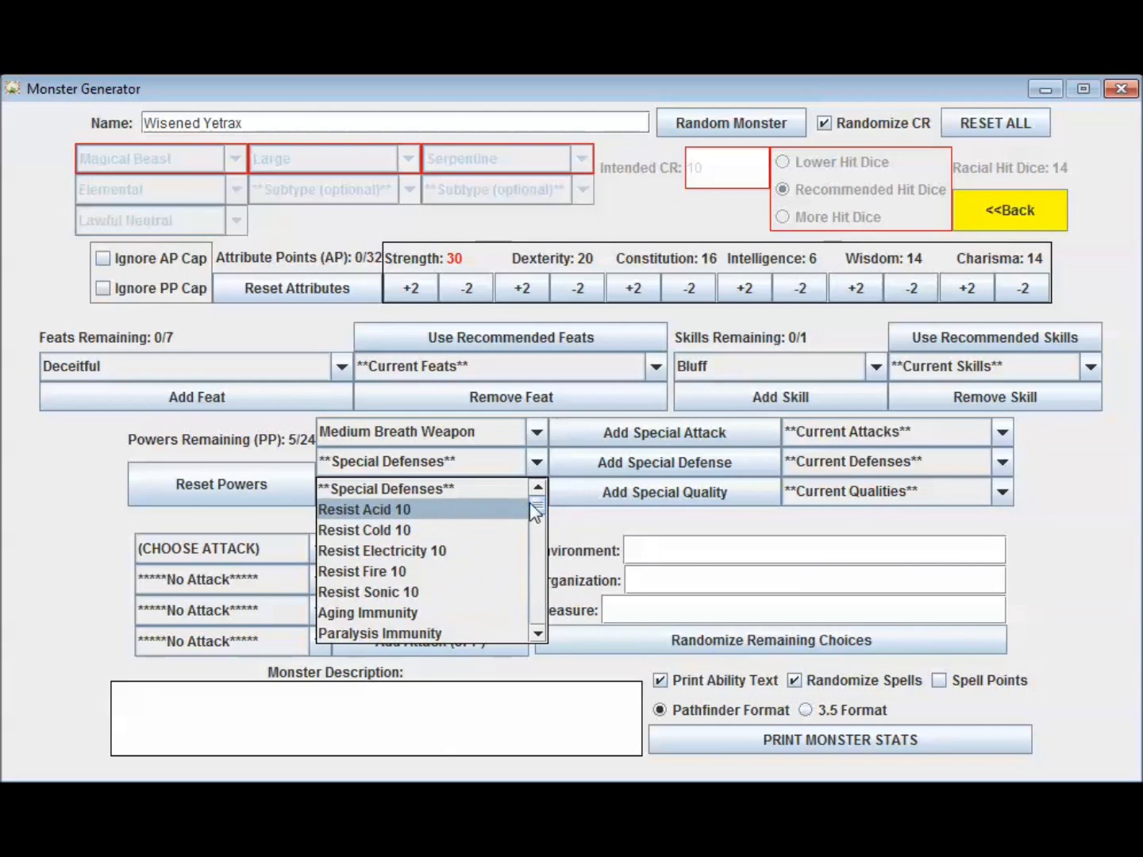
mouse_move(534, 511)
left_mouse_down()
mouse_move(539, 555)
mouse_move(537, 525)
left_mouse_up()
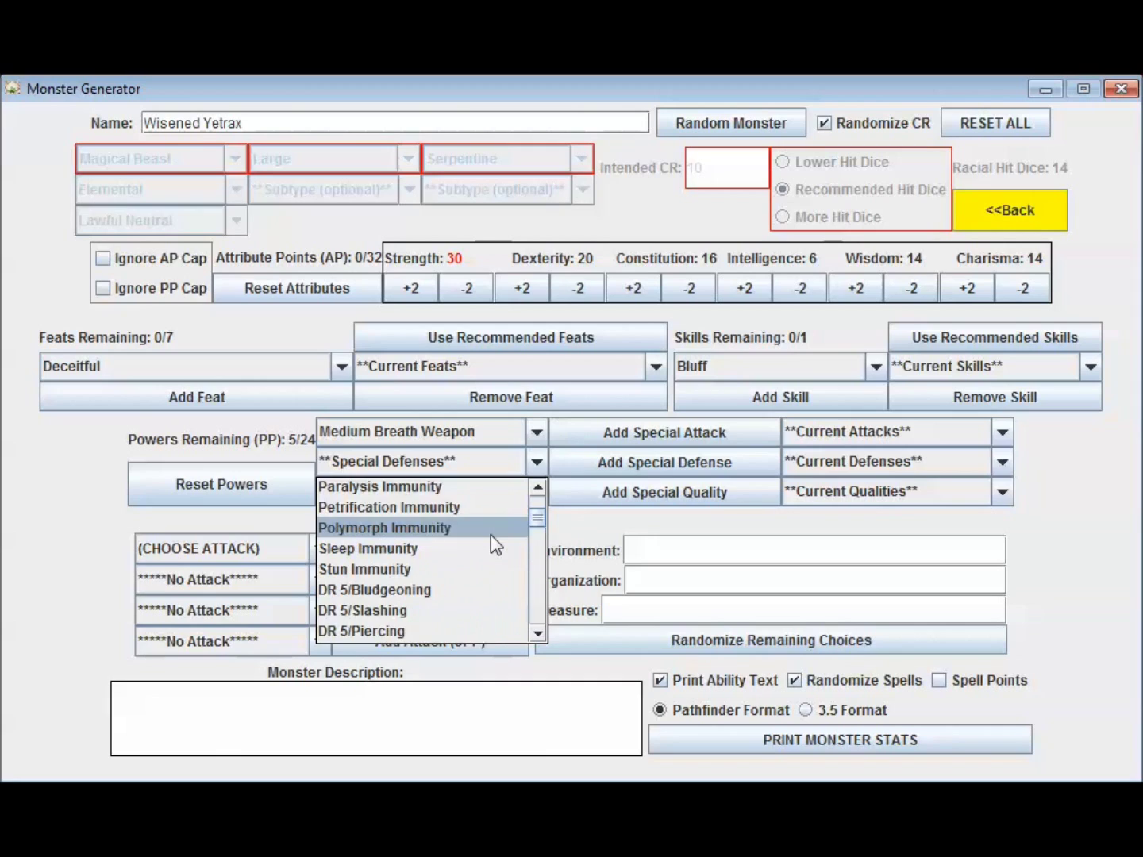
scroll(492, 543, "down", 1)
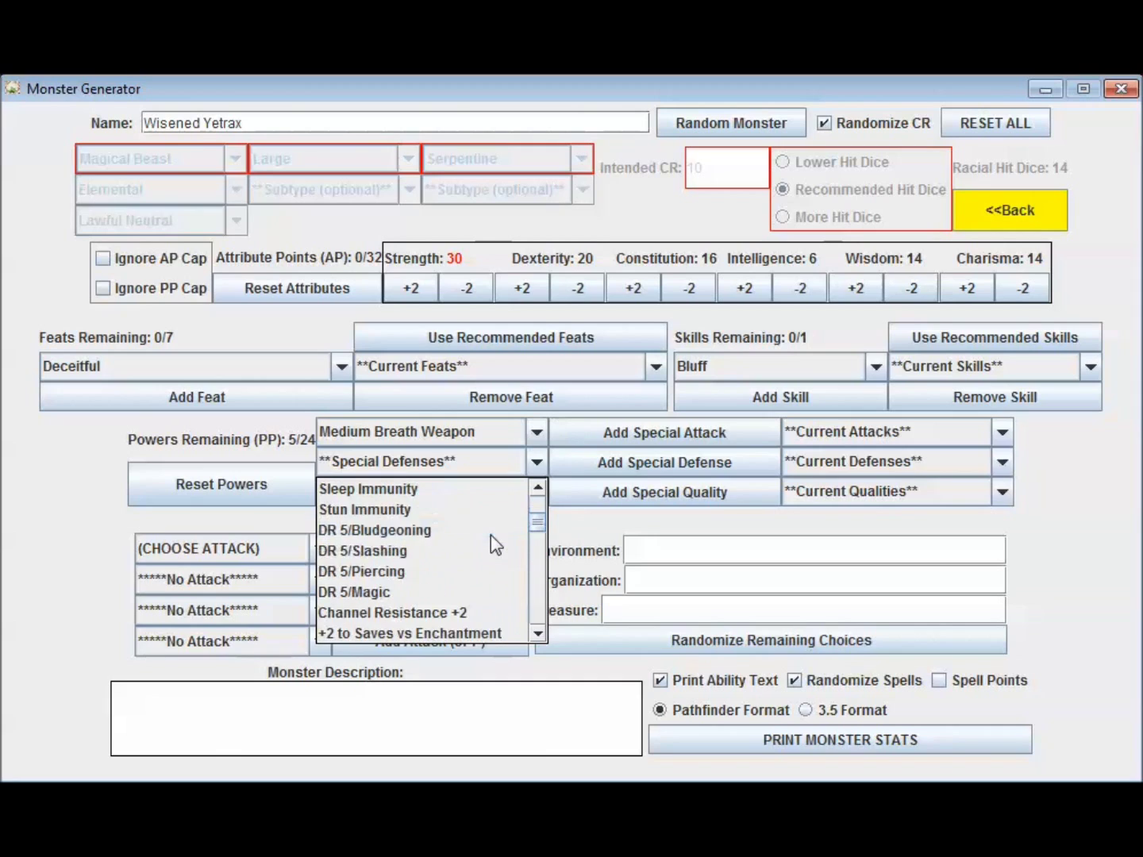
left_click(422, 532)
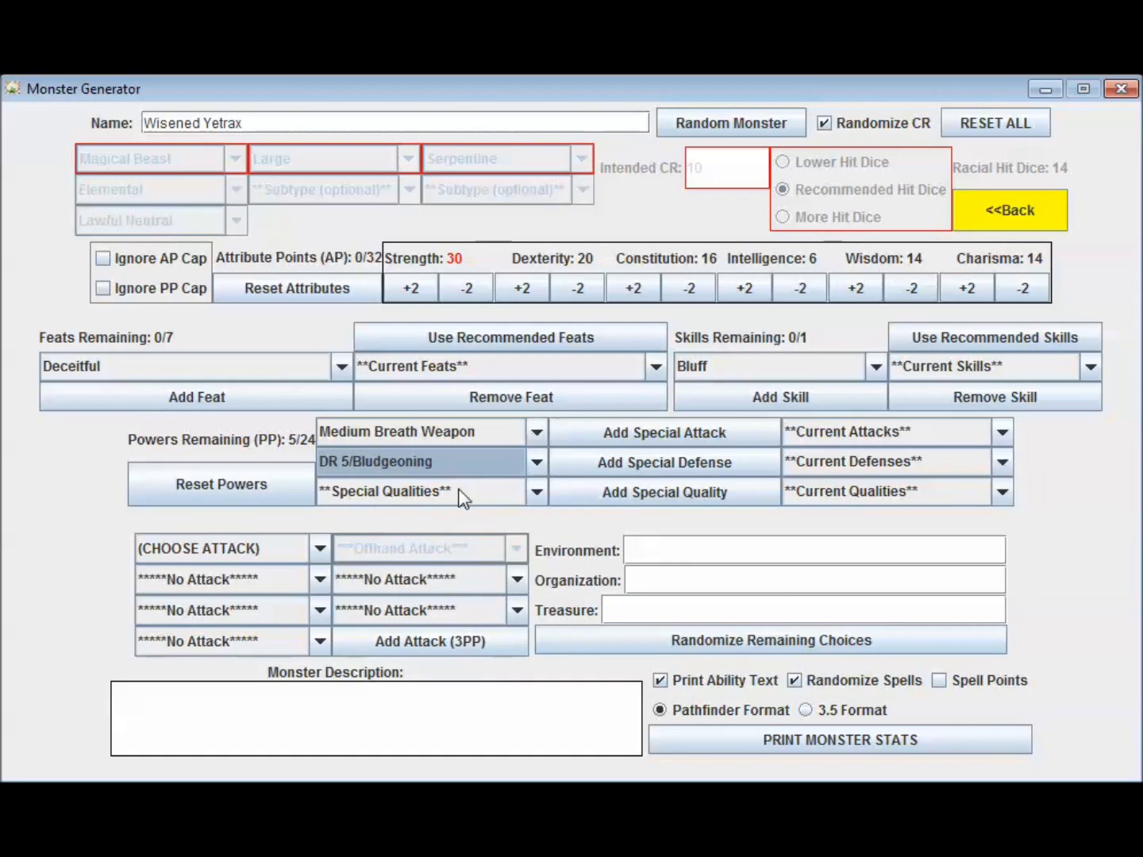
left_click(569, 457)
left_click(569, 457)
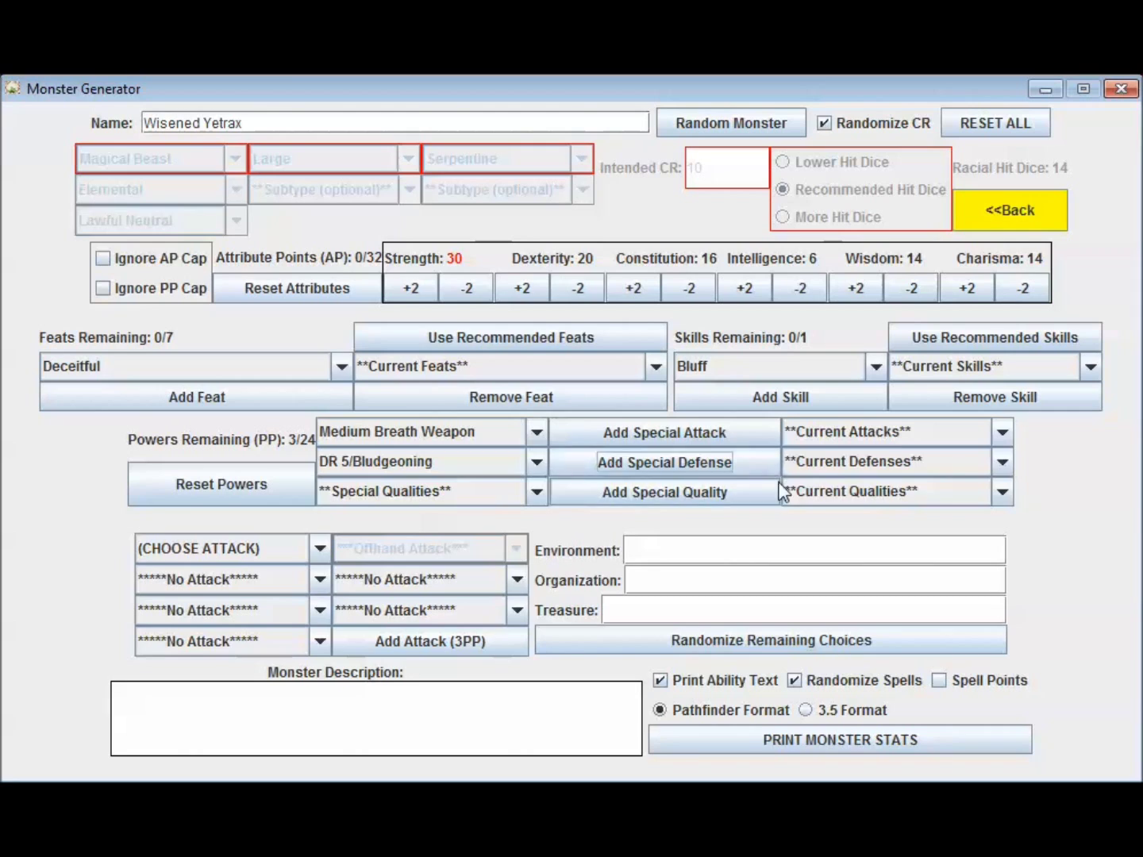
left_click(841, 464)
scroll(895, 558, "down", 1)
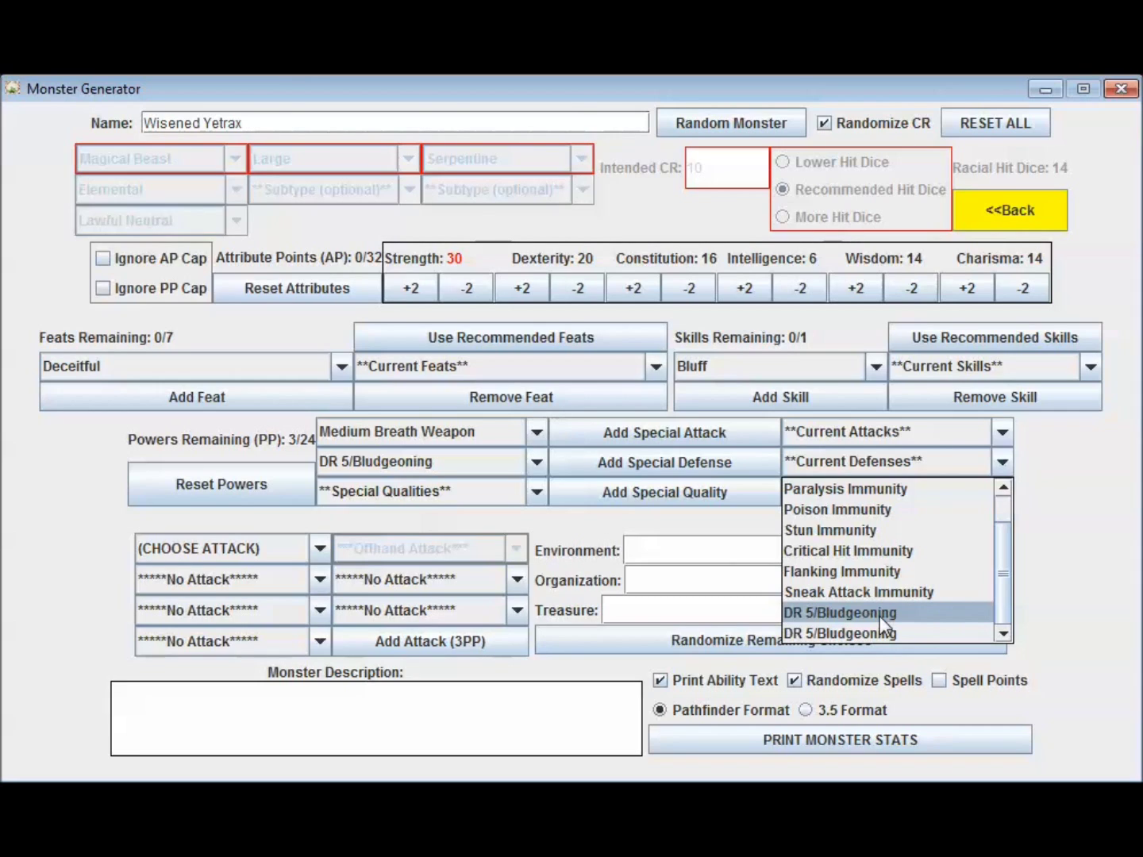
left_click(1002, 467)
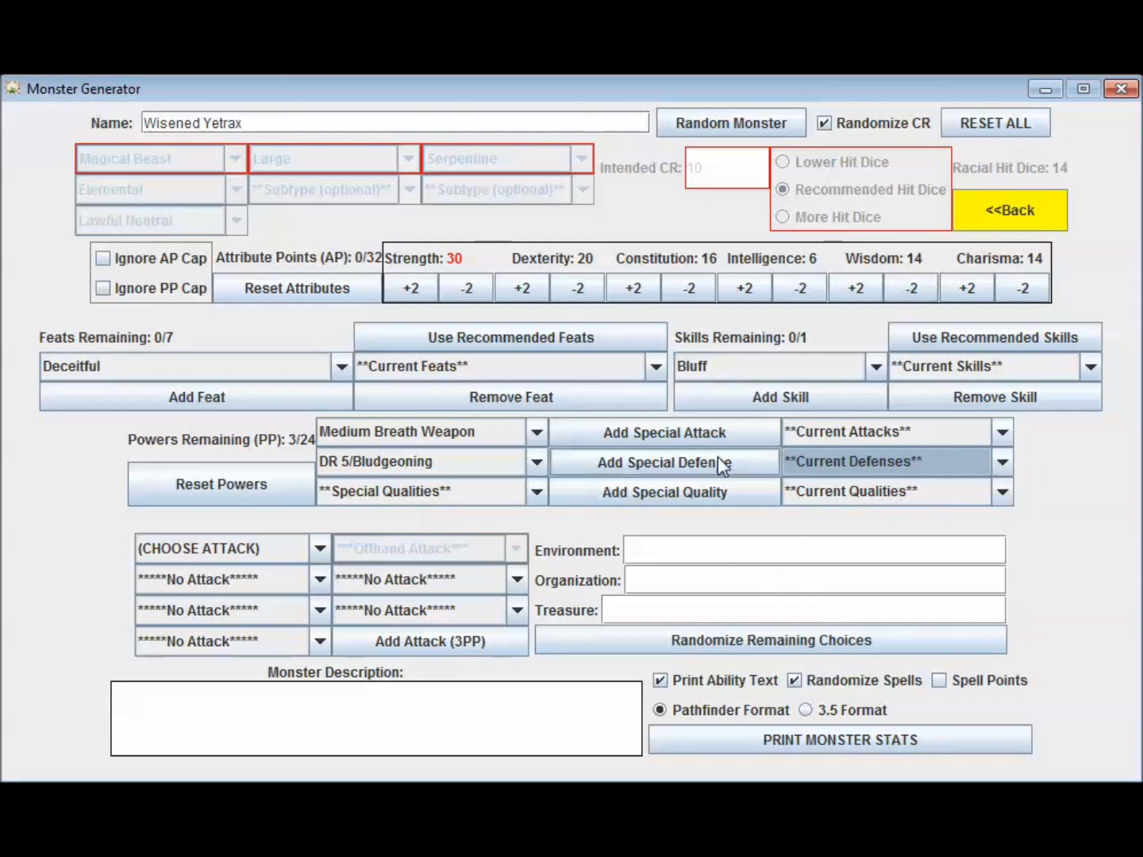
Buy one extra attack slot for 3 PP and set the monster's first attack to longsword
left_click(401, 650)
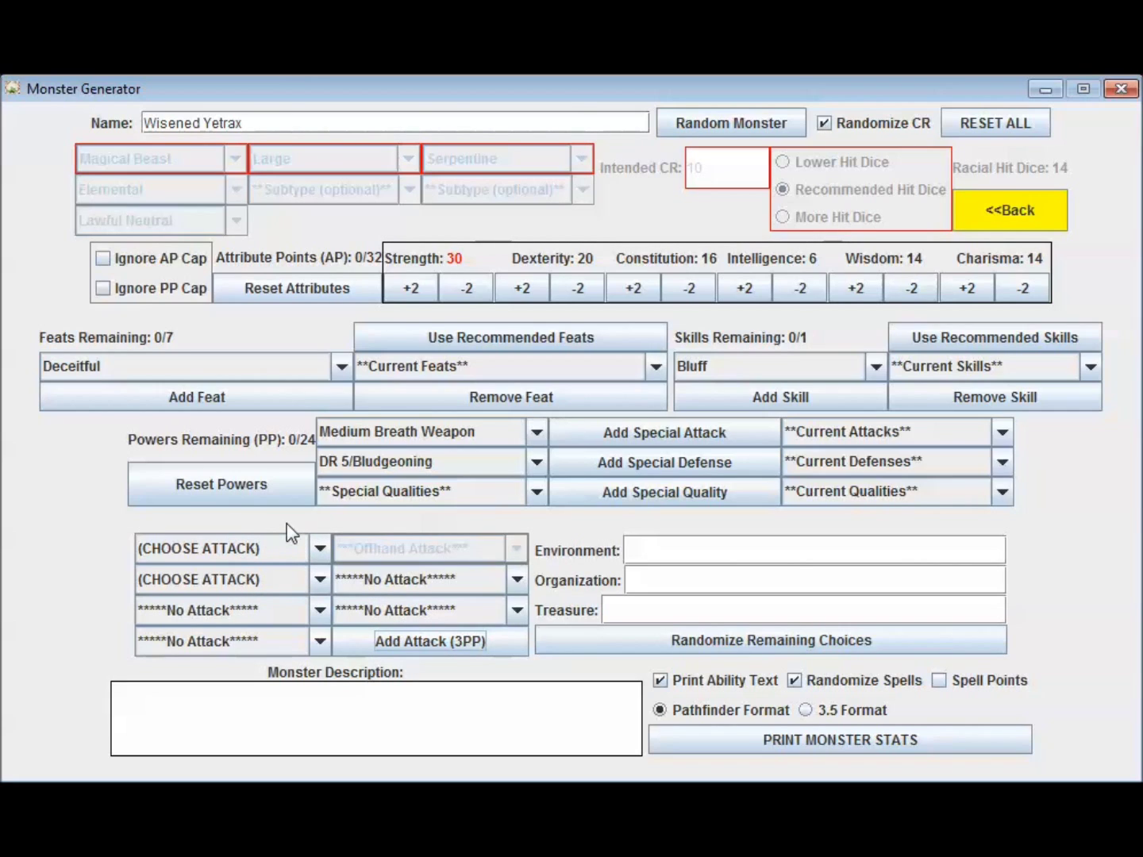
left_click(320, 550)
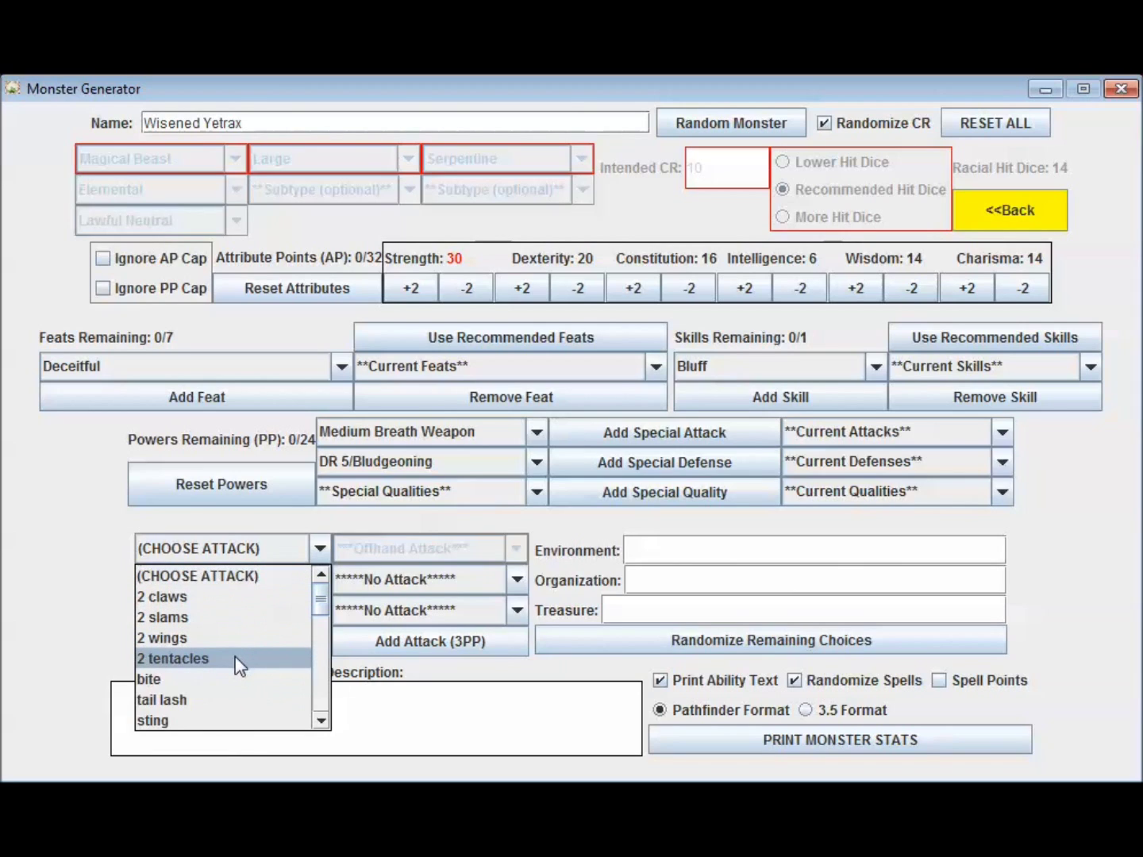
scroll(235, 655, "down", 2)
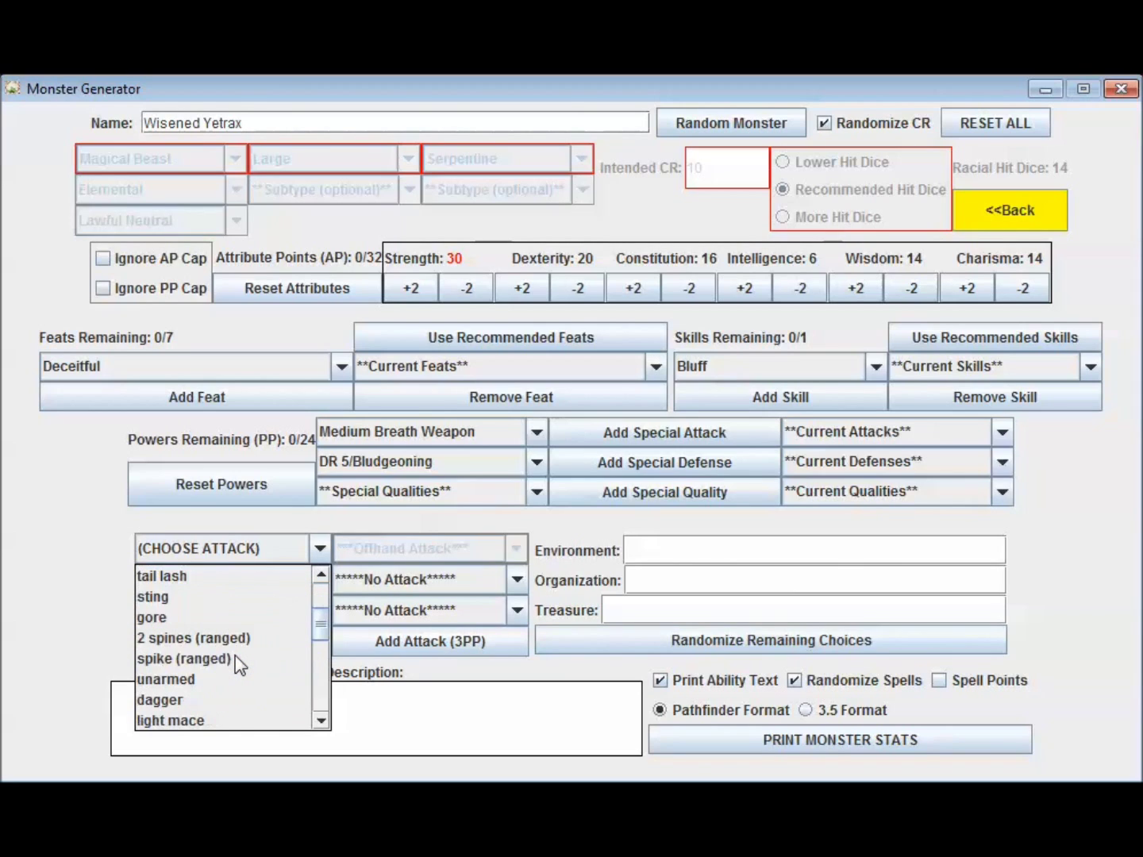
scroll(238, 665, "down", 2)
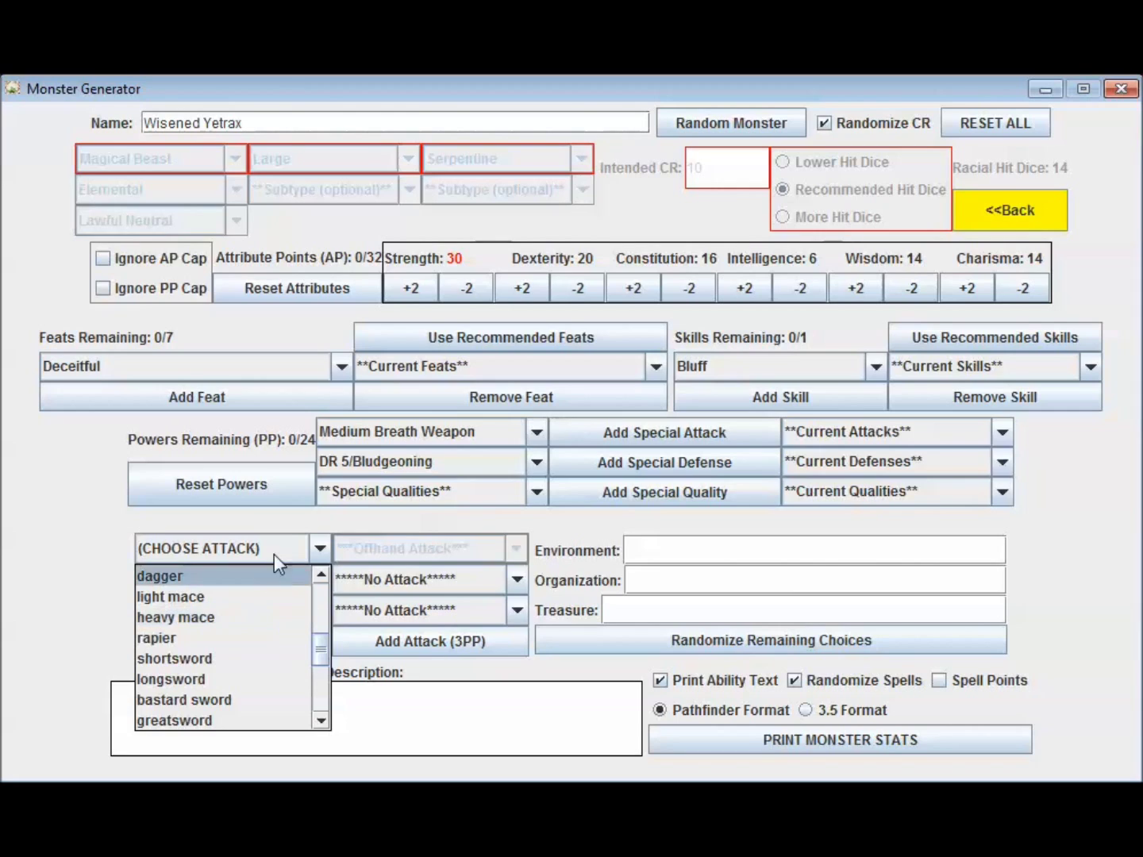
left_click(219, 680)
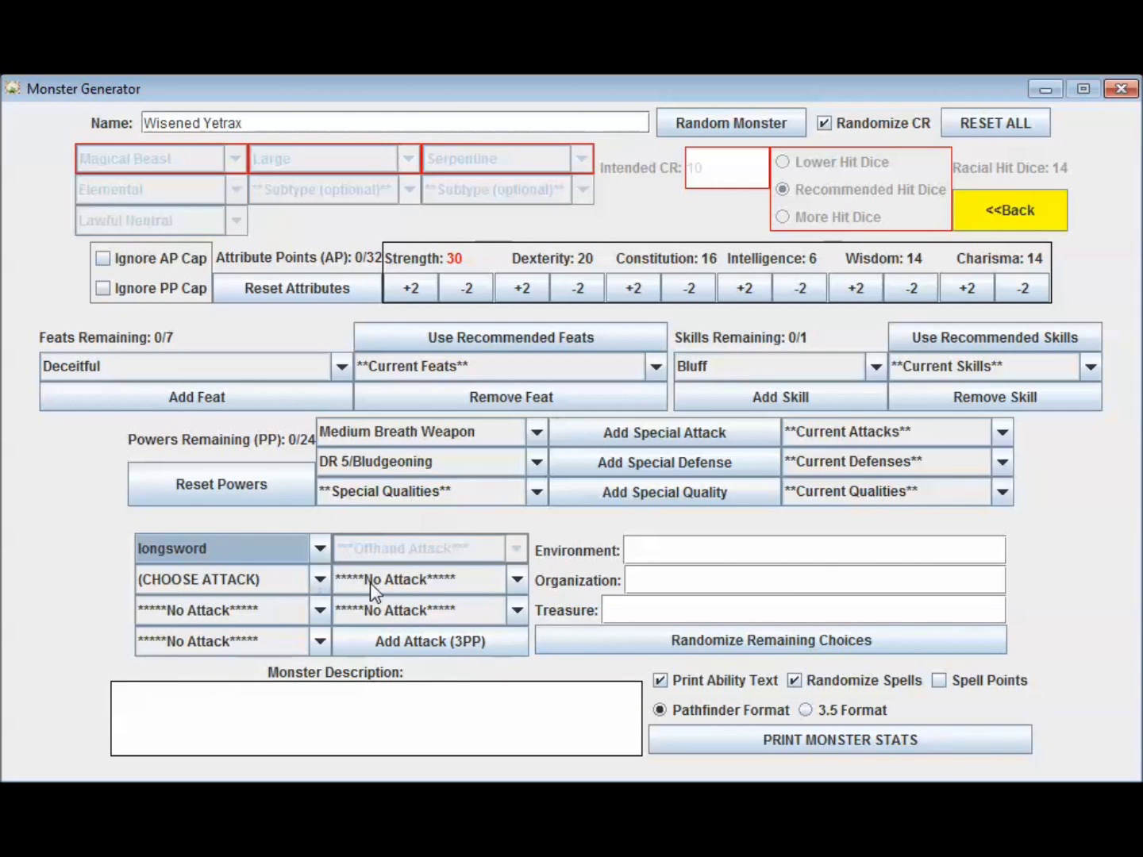
Set the monster's second attack to 2 slams
left_click(287, 589)
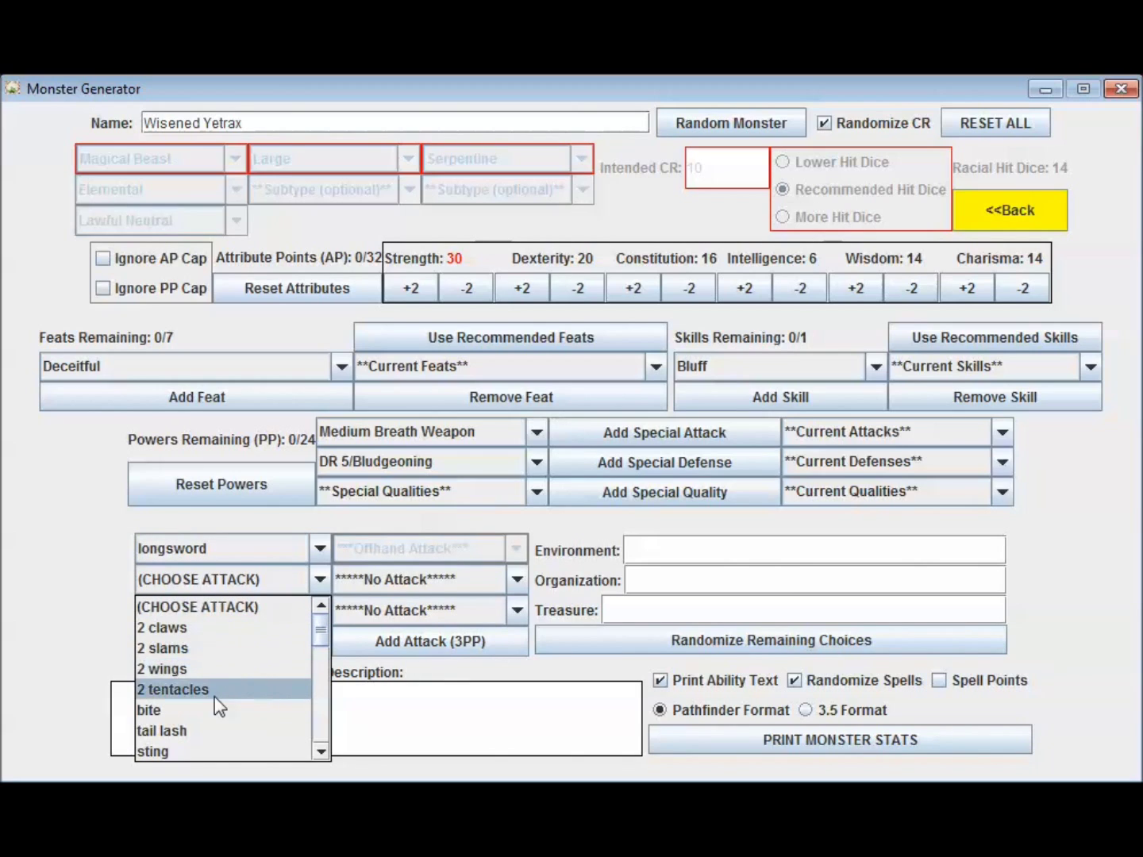
left_click(205, 646)
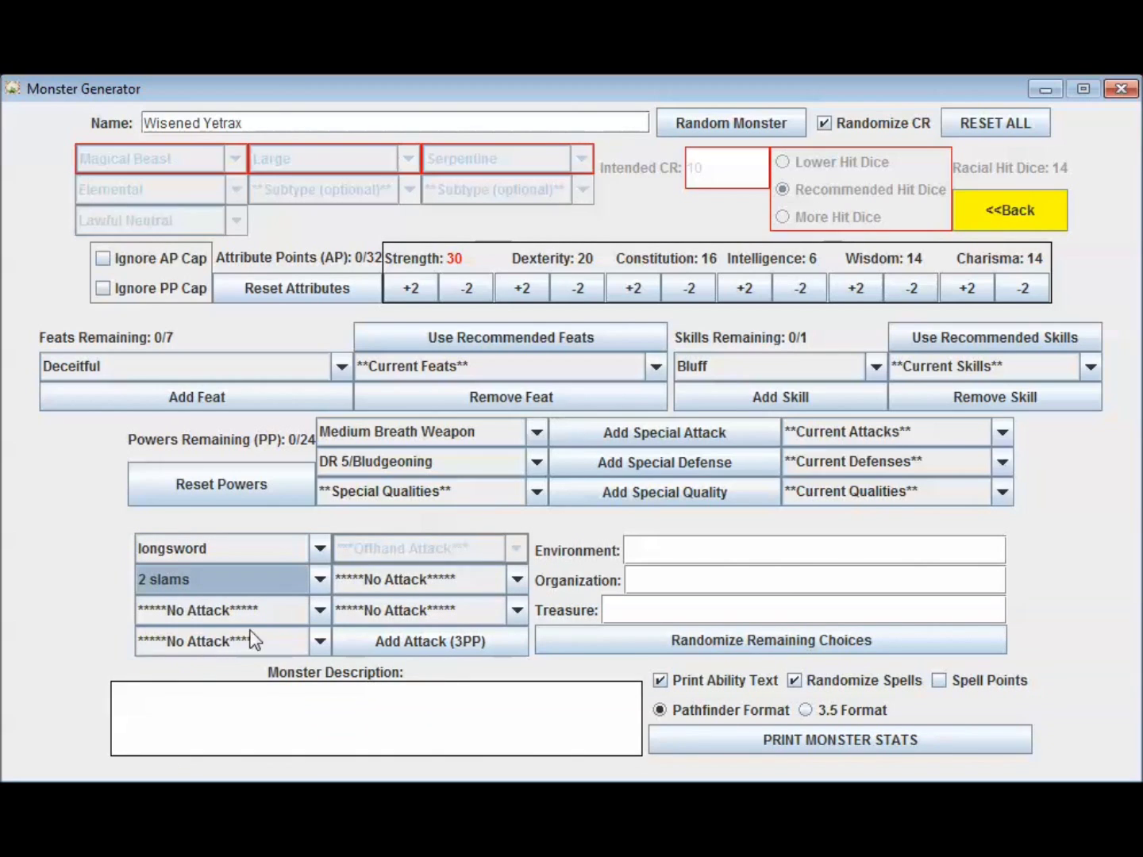
Set the environment to Mountains, organization to Solitary and treasure to Standard, and fill in a monster description
left_click(696, 555)
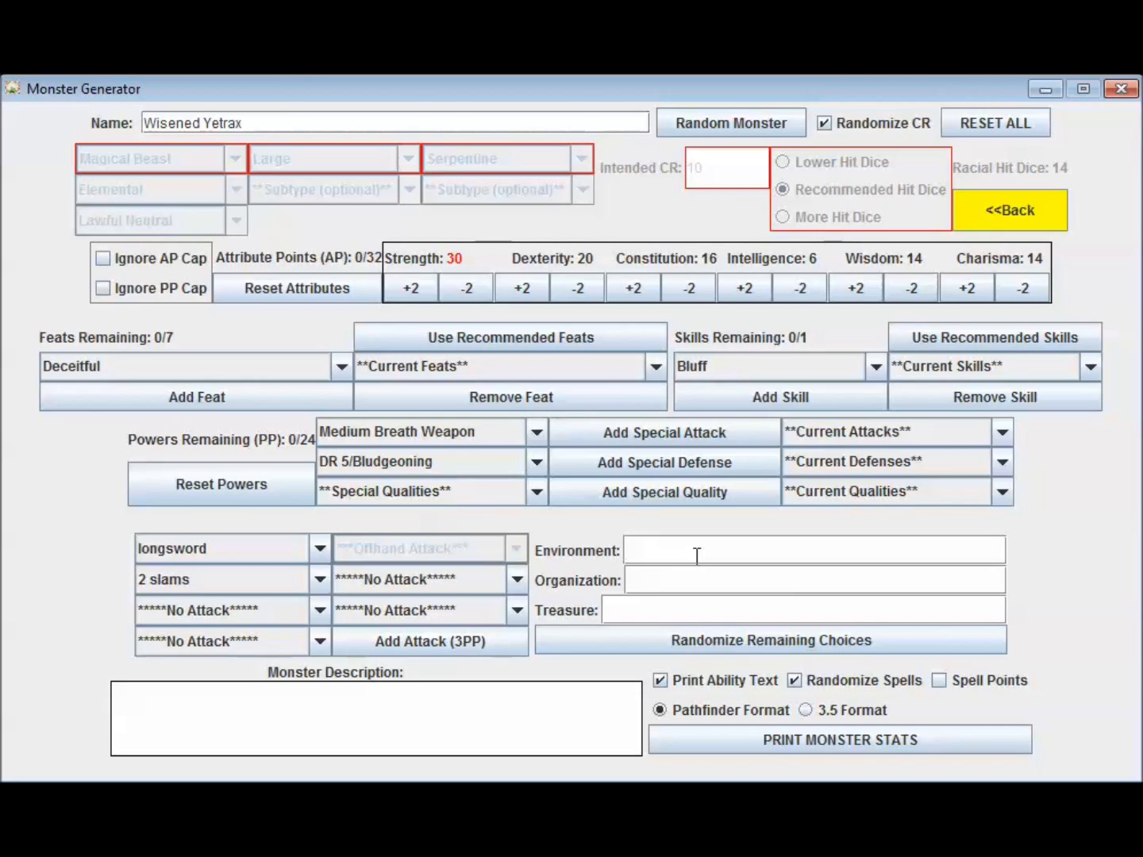
type("Mountains")
left_click(731, 741)
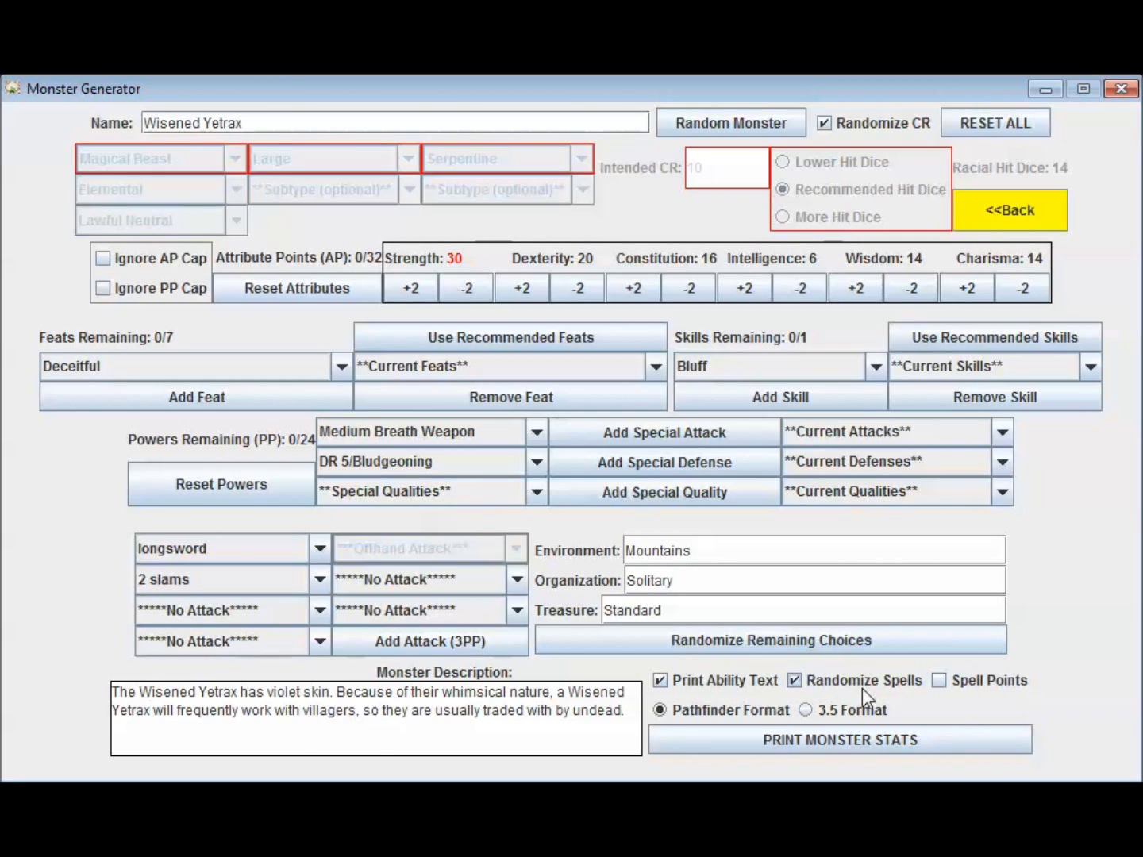
left_click(793, 680)
Ignore the attribute point cap and raise the monster's Dexterity to 24
left_click(104, 259)
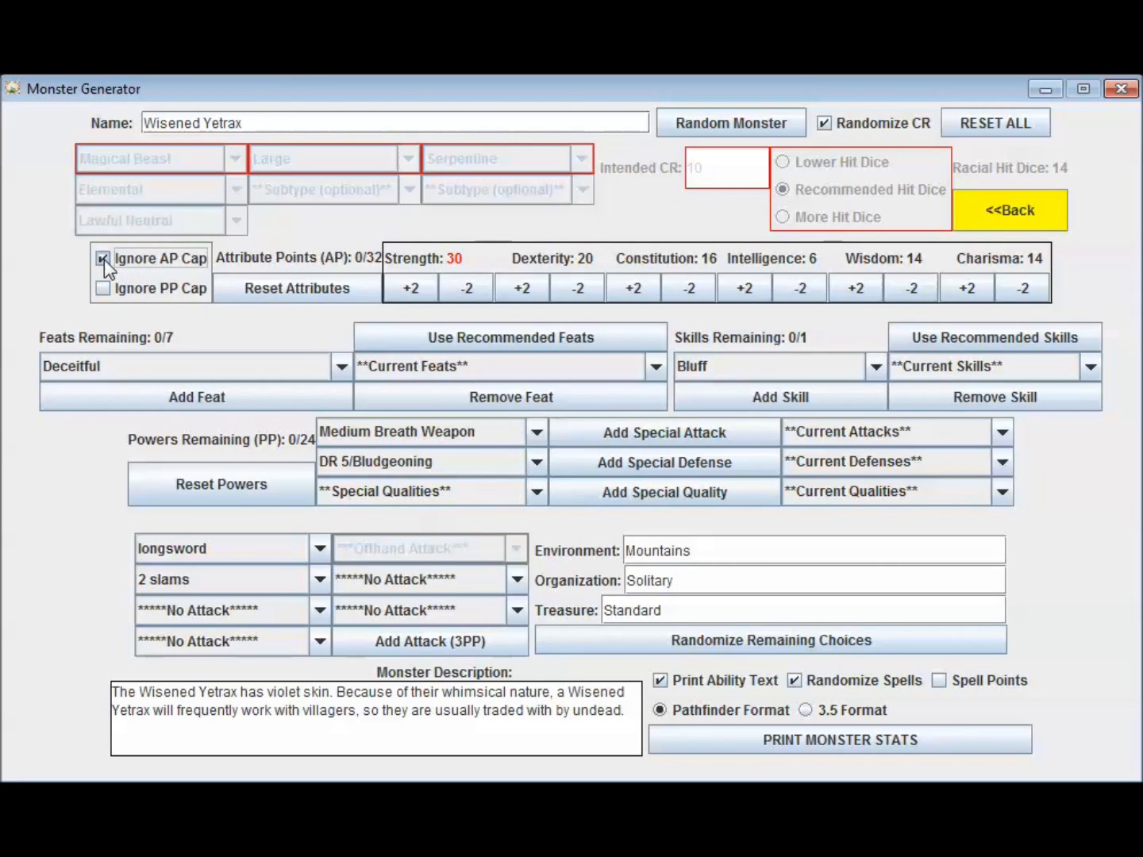
left_click(510, 292)
left_click(510, 292)
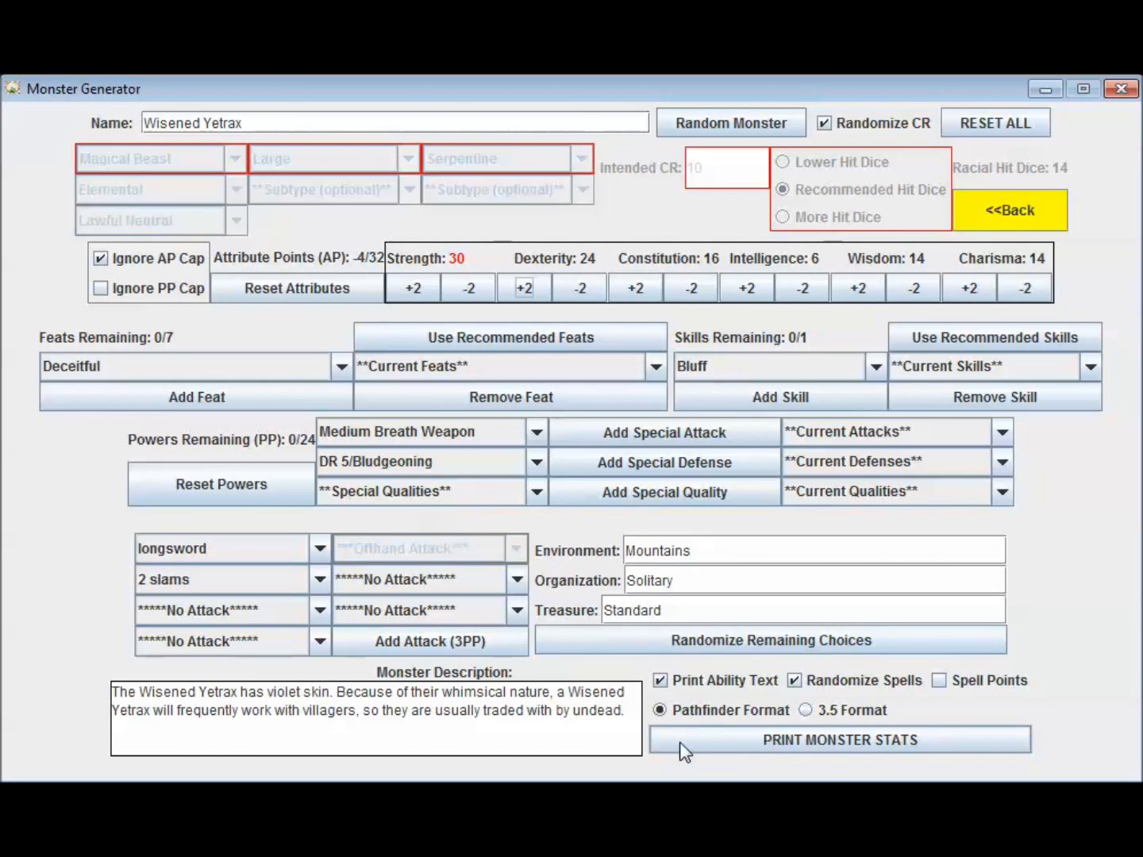
Print the monster's stats in Pathfinder format and select the text of the stat block, then clear the selection
left_click(741, 738)
left_click_drag(472, 88, 508, 125)
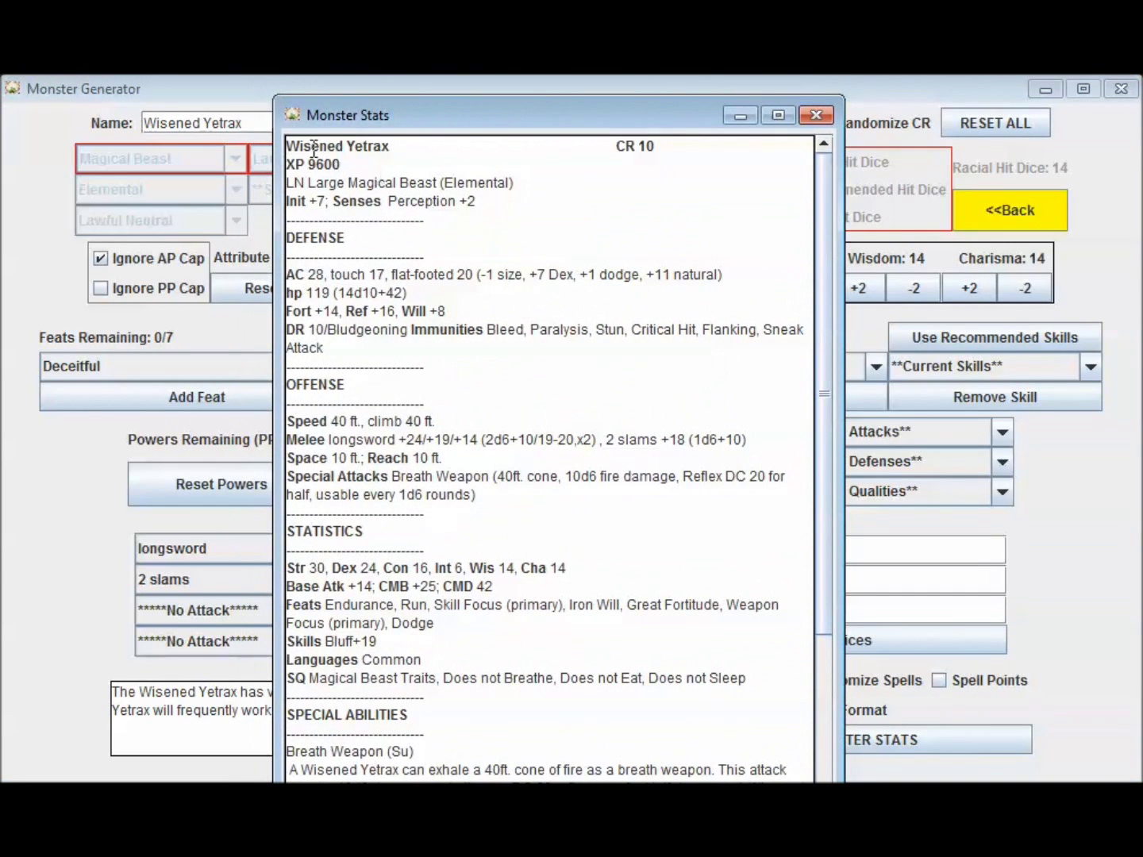
left_click_drag(291, 145, 634, 782)
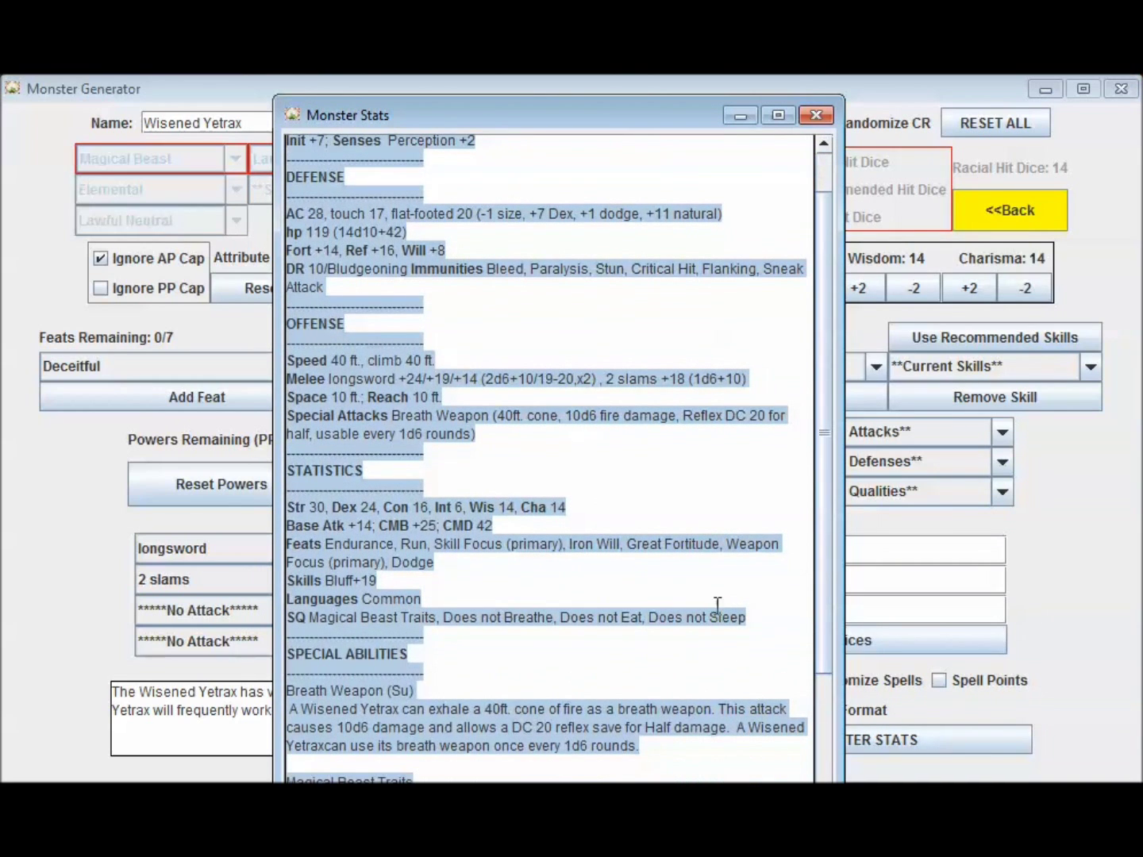
scroll(718, 604, "down", 5)
left_click_drag(492, 778, 317, 136)
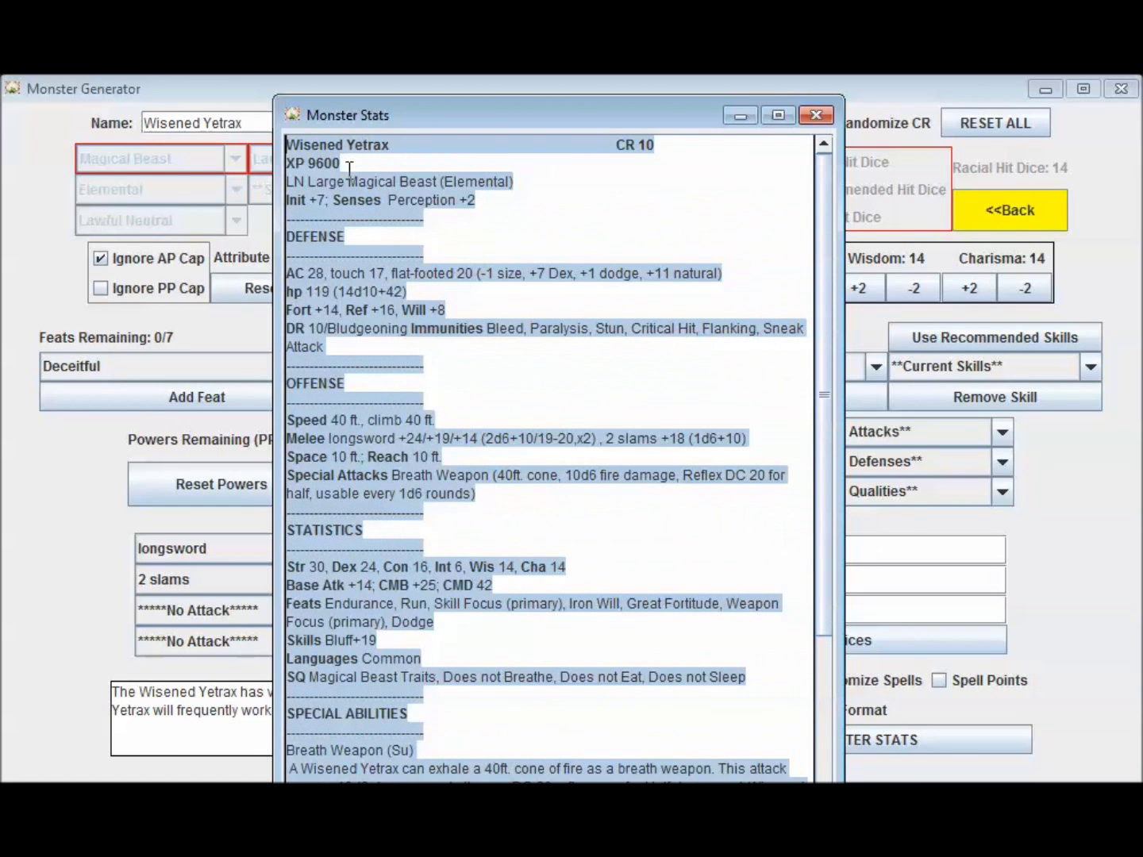
left_click(538, 412)
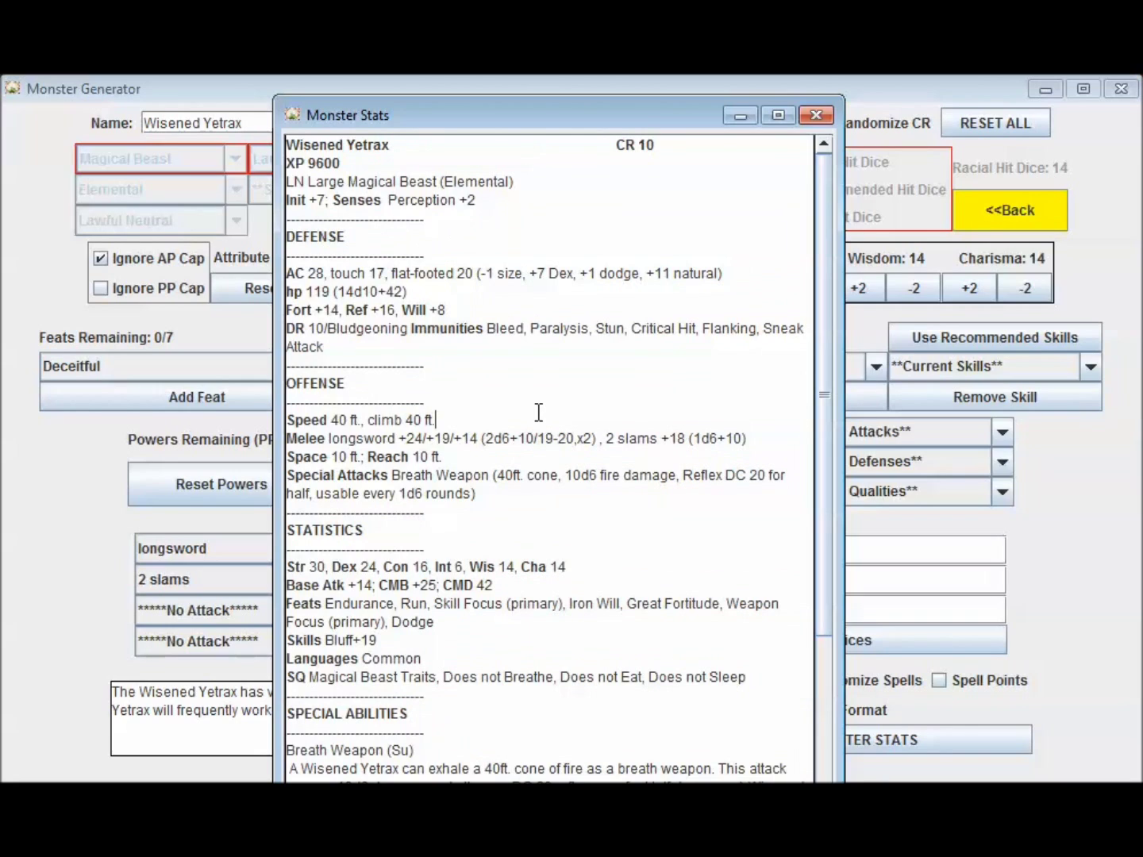
Change the breath weapon's damage type to acid in the Special Attacks line and the Special Abilities description
left_click_drag(603, 479, 622, 480)
type("acid")
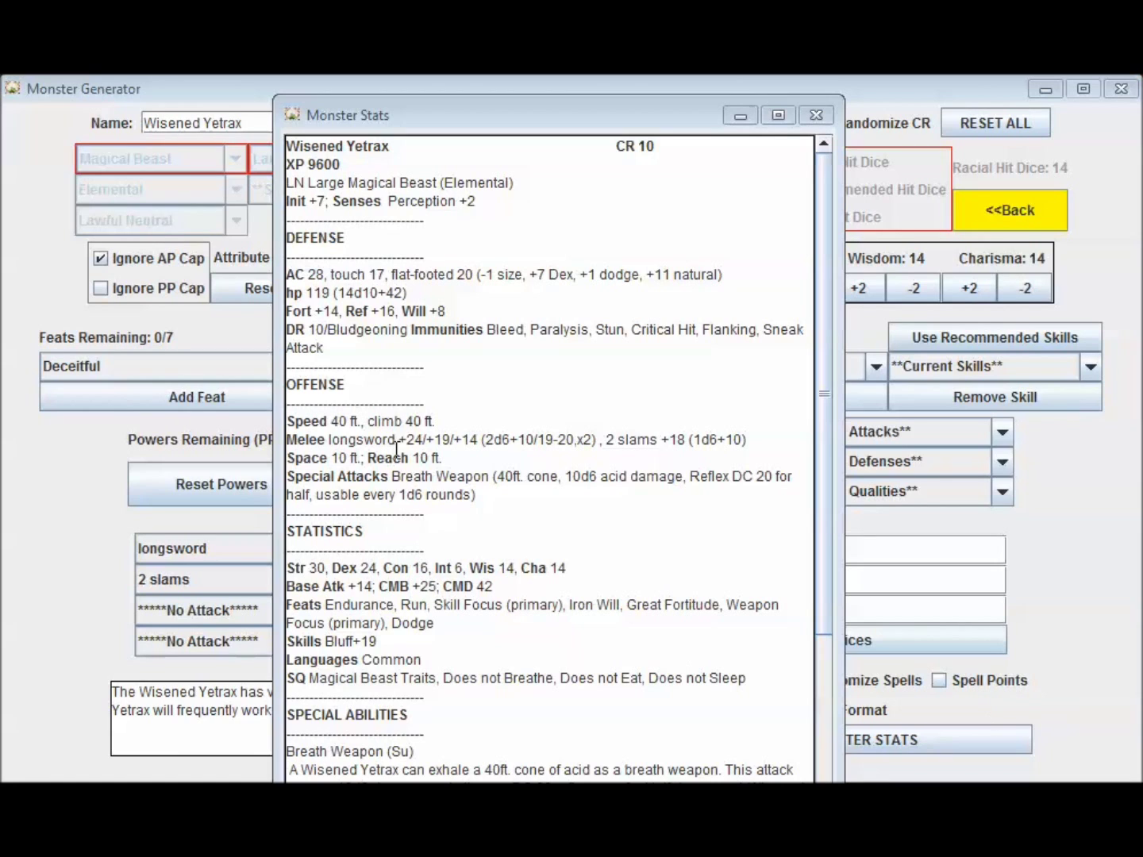
Examine the longsword attack values and the breath weapon description in the monster's stat block
left_click_drag(398, 439, 579, 440)
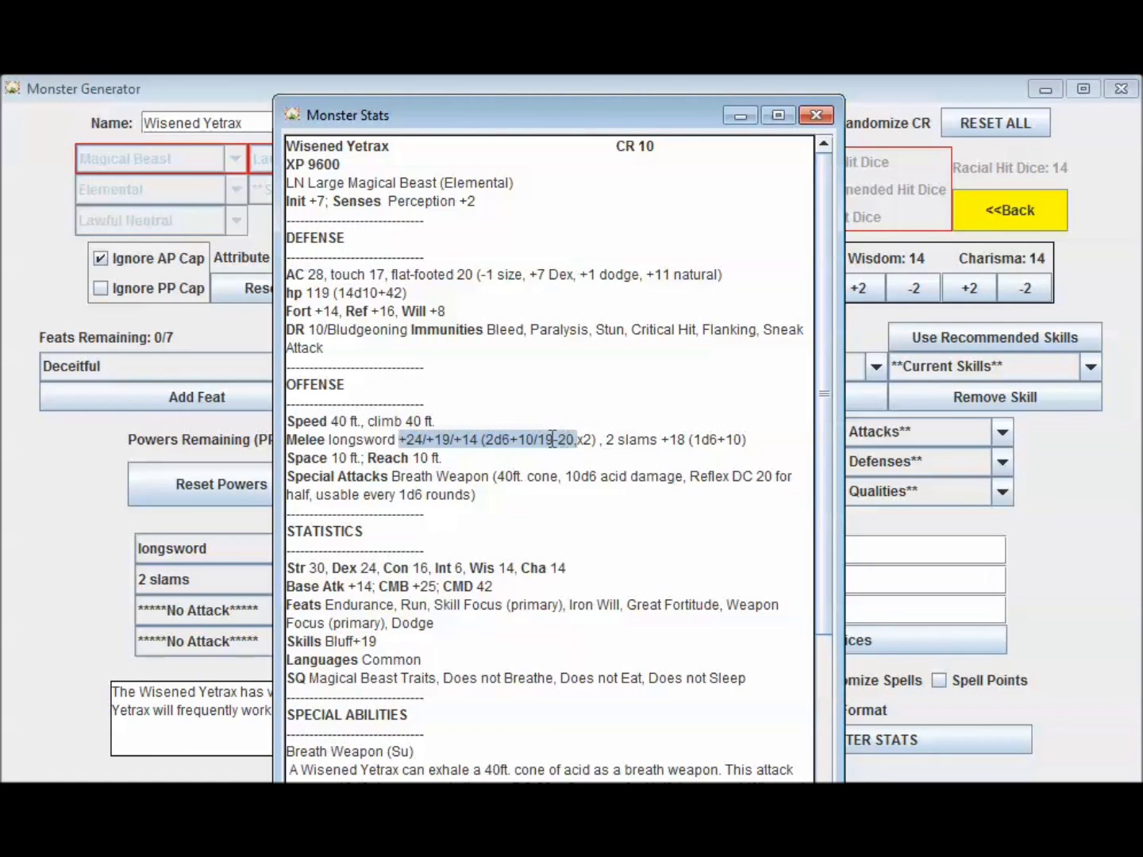
scroll(474, 628, "down", 3)
scroll(473, 628, "down", 2)
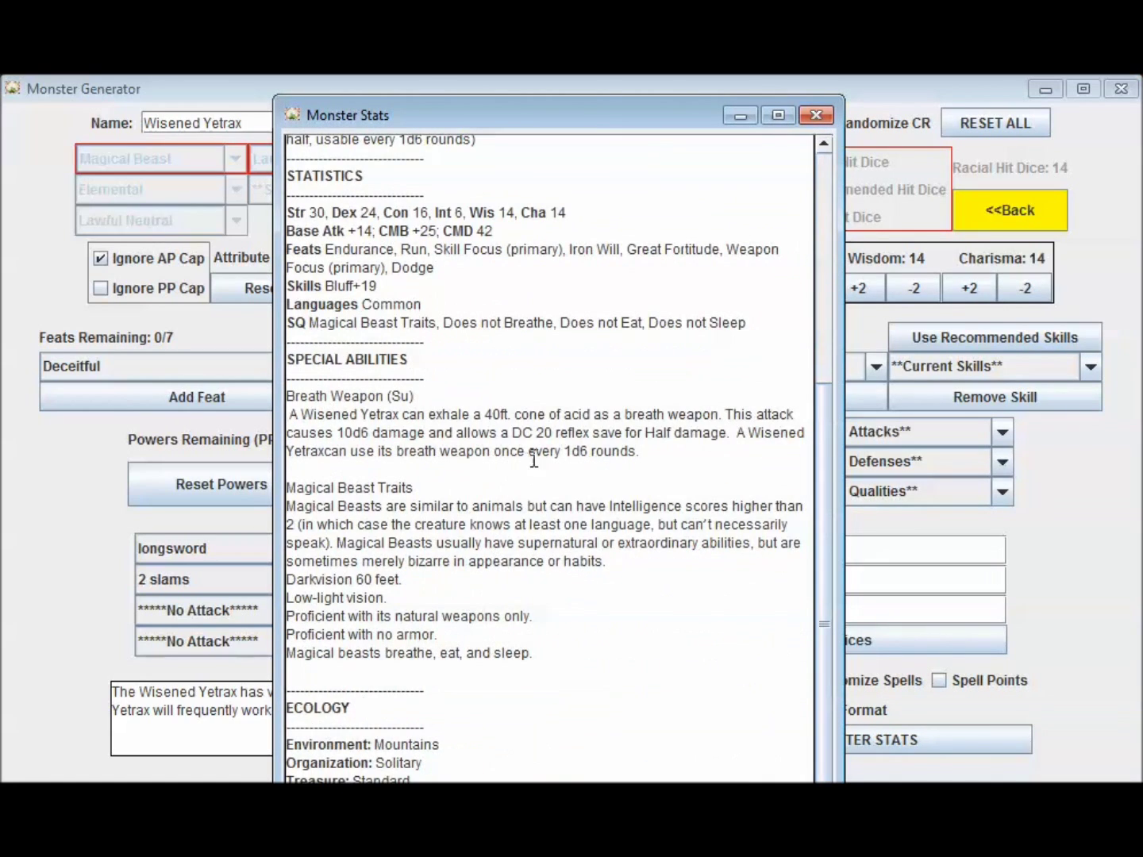
left_click_drag(510, 432, 653, 459)
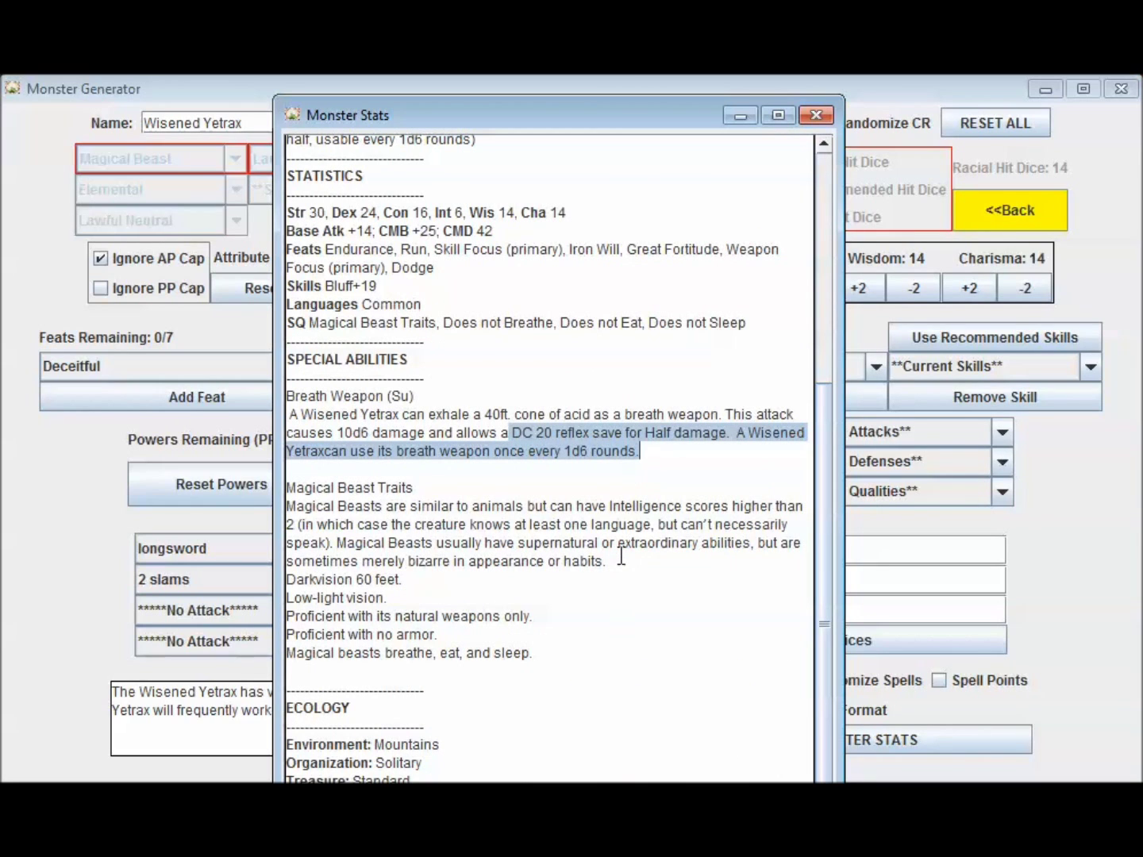
scroll(567, 568, "up", 5)
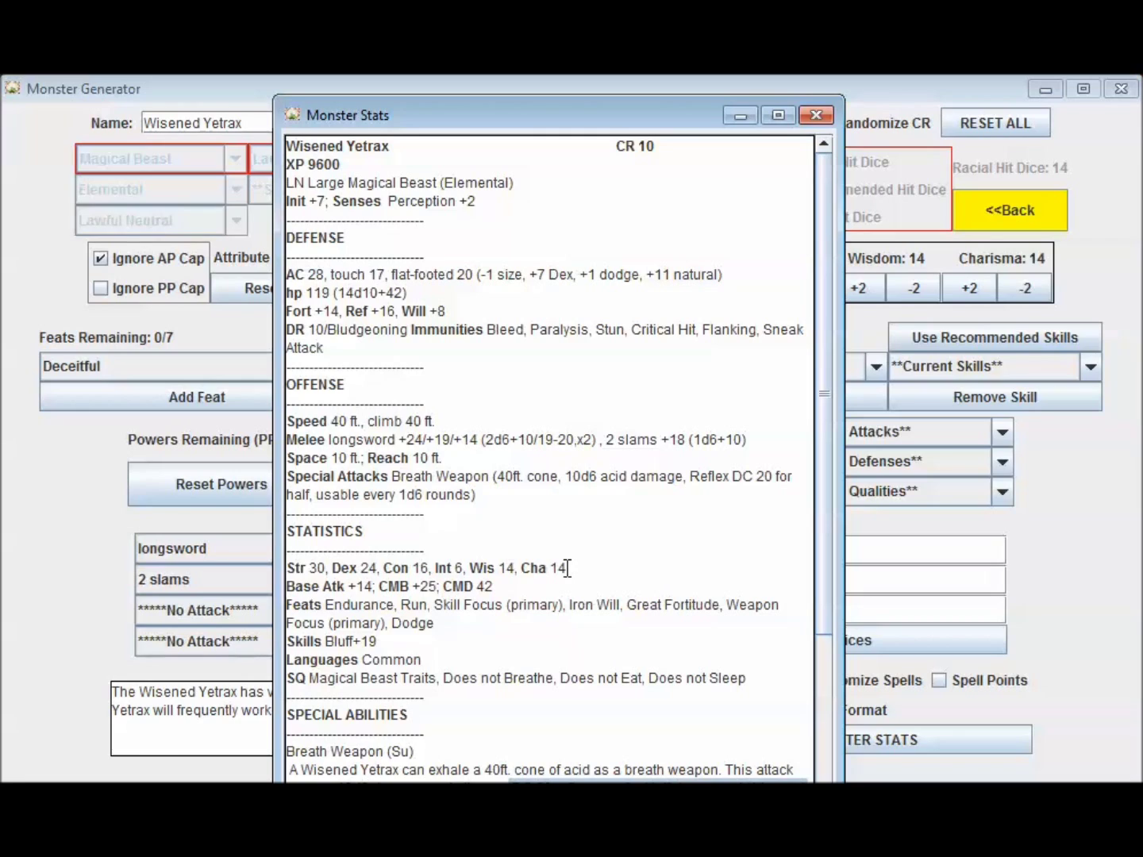